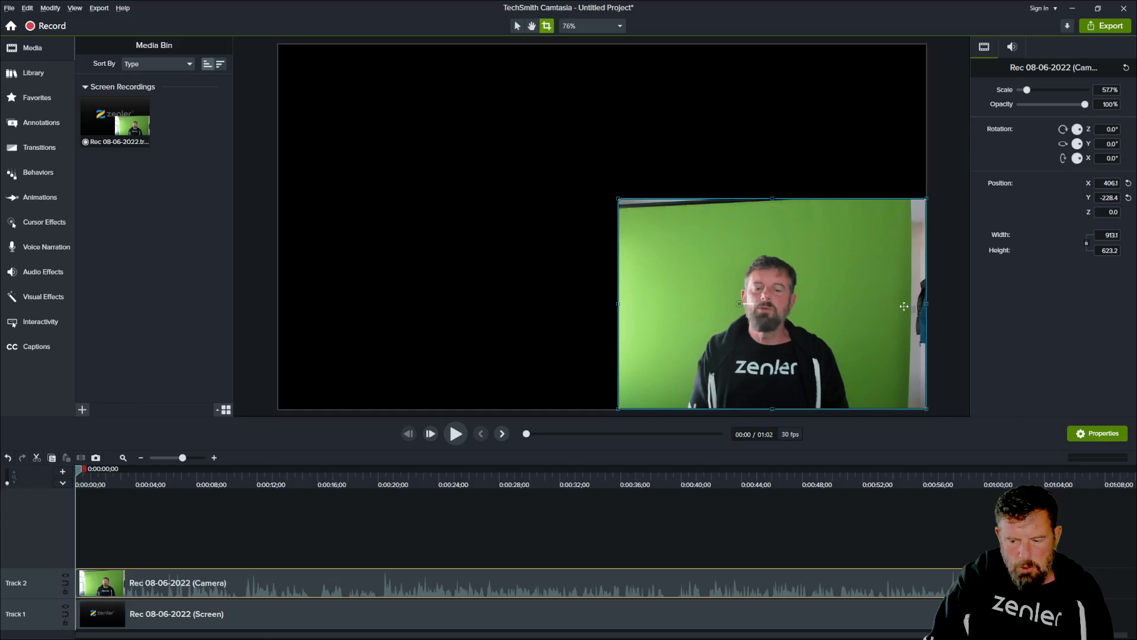
Crop the camera clip to about 814 by 540, trimming off the wall edge beside and the strip above the green screen.
left_click(929, 303, "alt")
left_click(911, 304)
key("alt")
left_click_drag(927, 303, 894, 303)
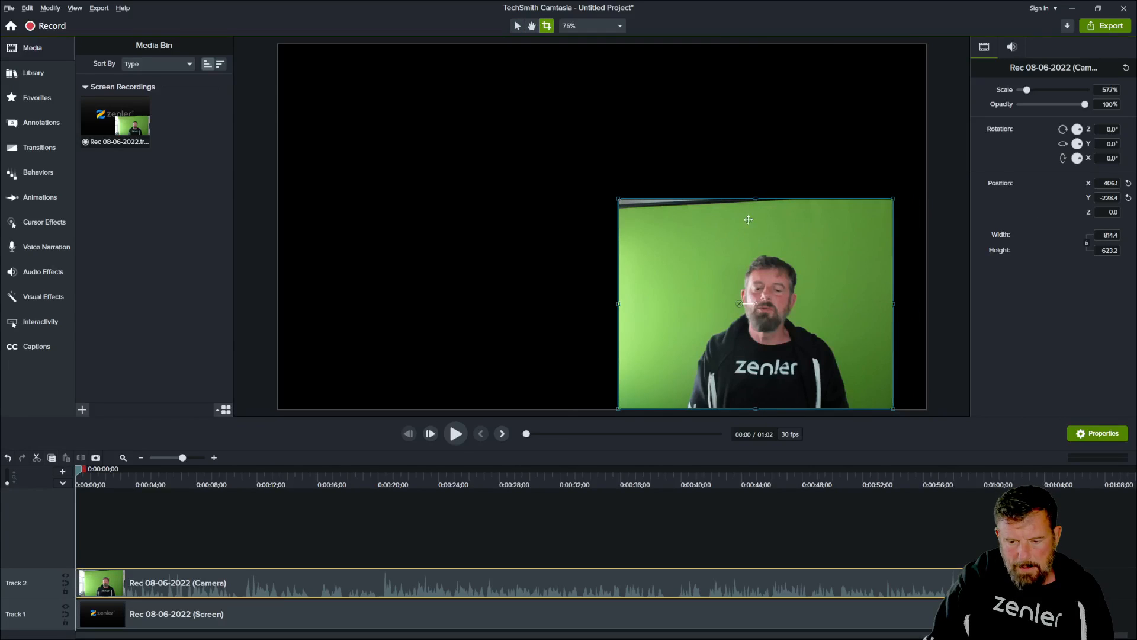
left_click_drag(755, 199, 755, 226)
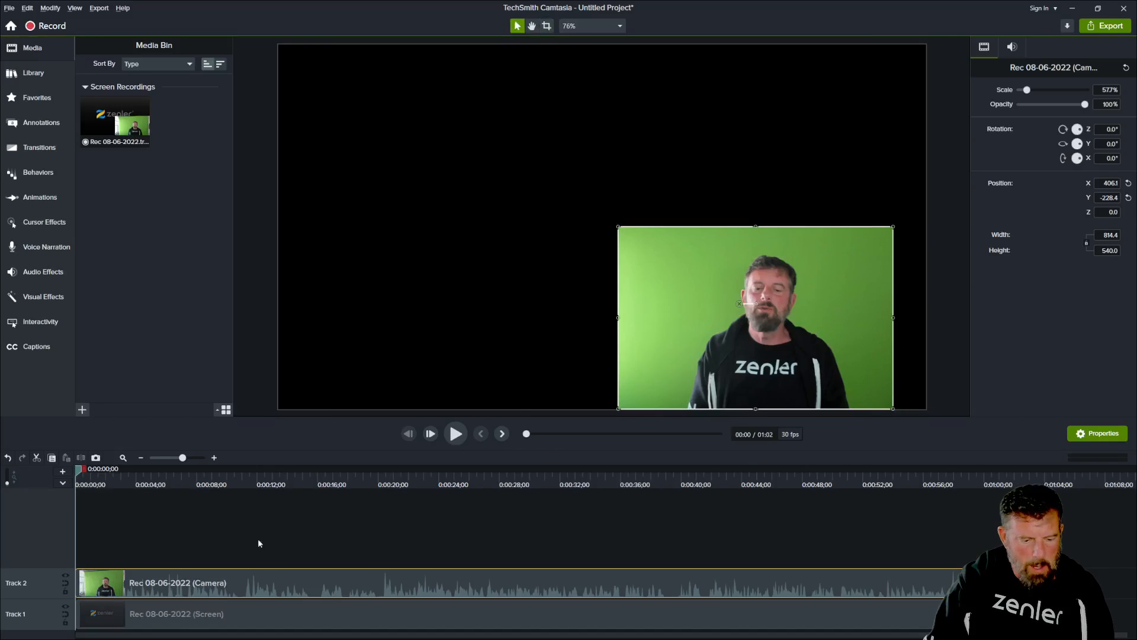
Move the playhead to about 4 seconds and import ZENPOPUP-BKG-BLANK.jpg from the ZENPOPUP ASSETS folder in Documents.
left_click_drag(80, 468, 137, 469)
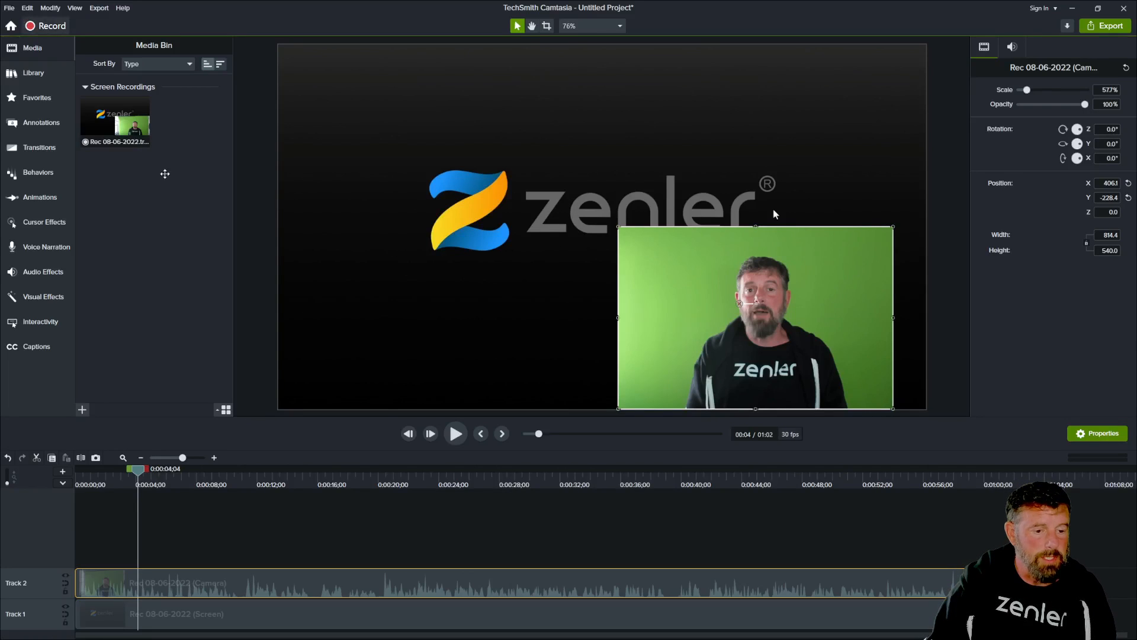
left_click(10, 8)
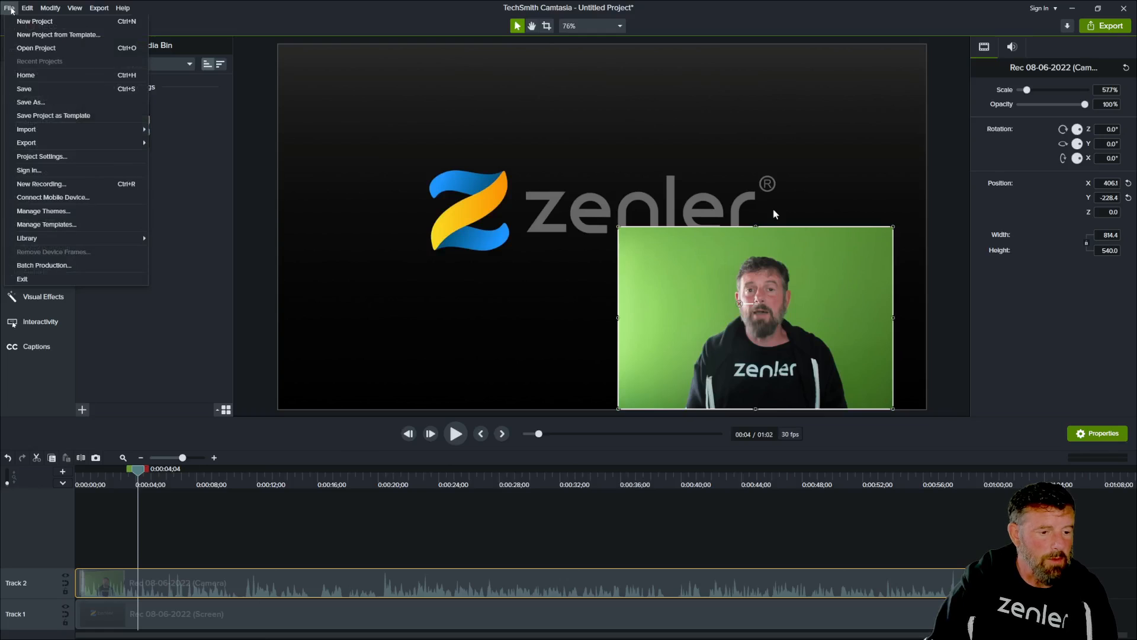
mouse_move(26, 129)
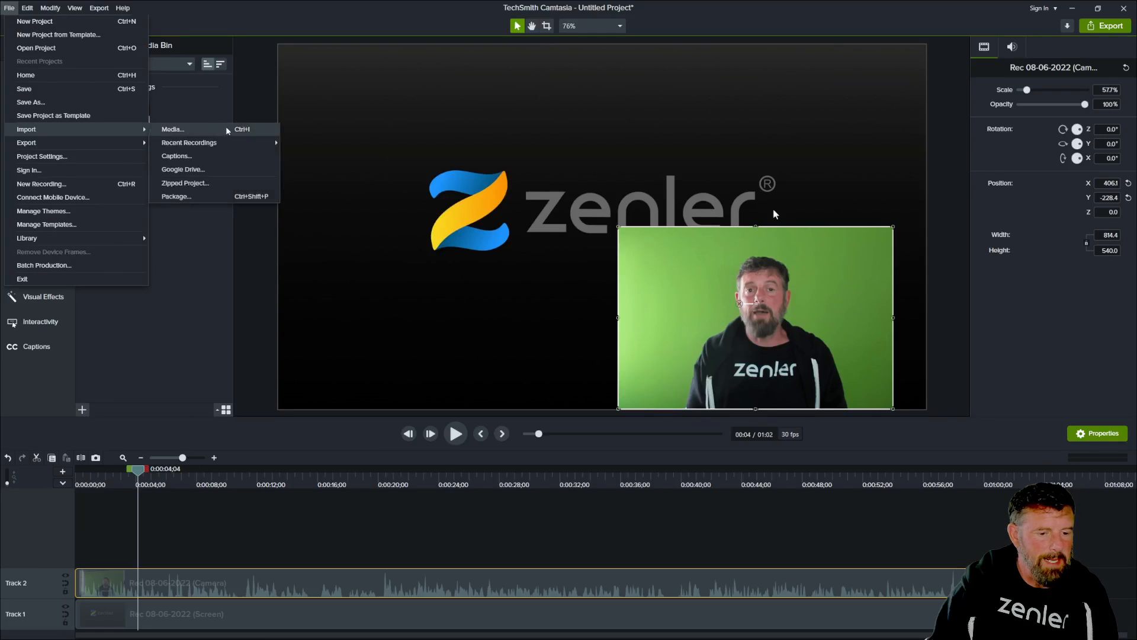
left_click(191, 132)
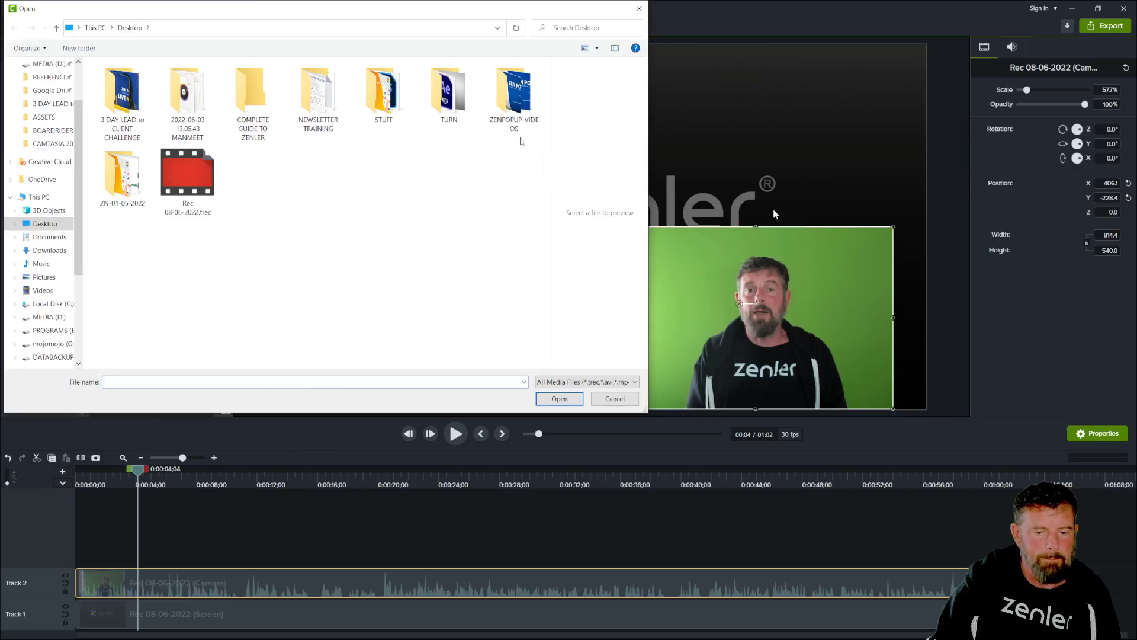
left_click(522, 94)
double_click(523, 94)
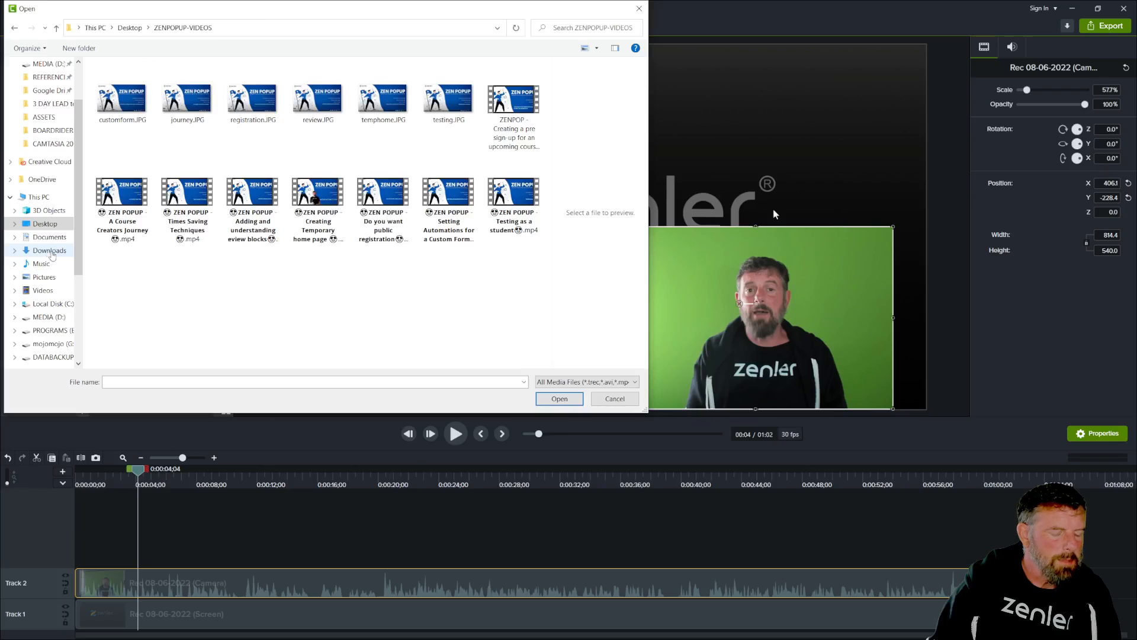
left_click(48, 237)
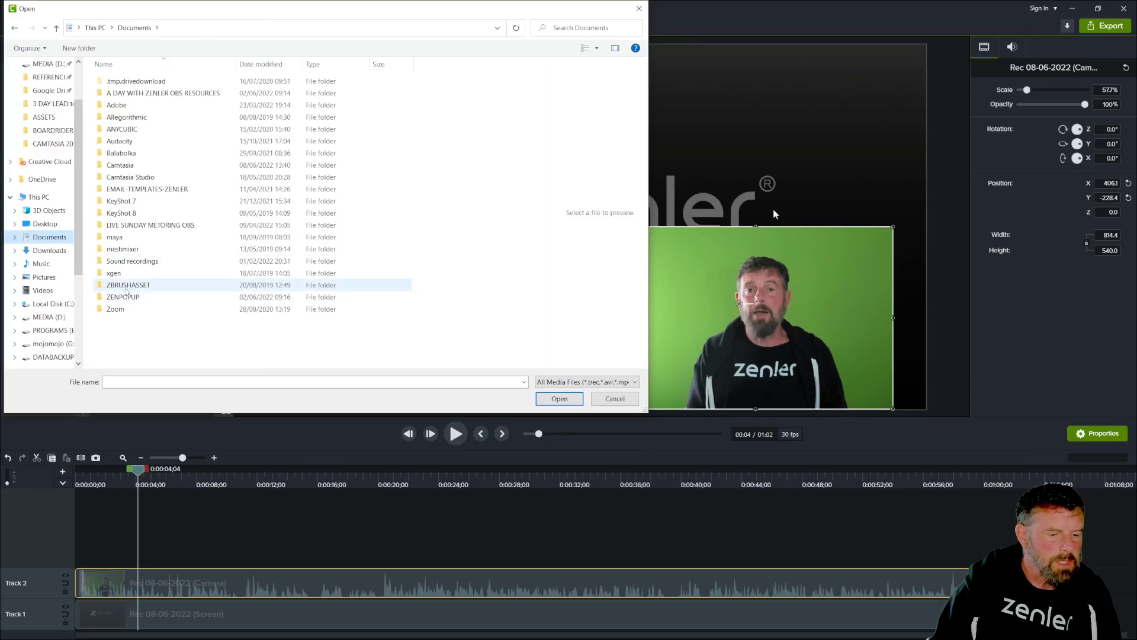
double_click(125, 297)
double_click(126, 83)
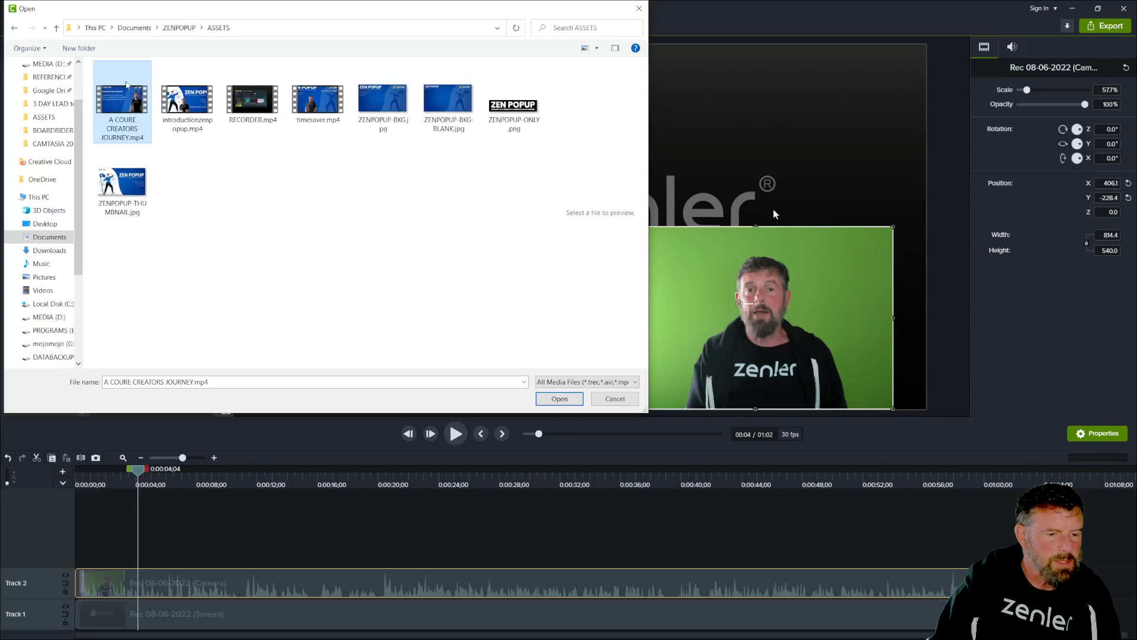
left_click(385, 99)
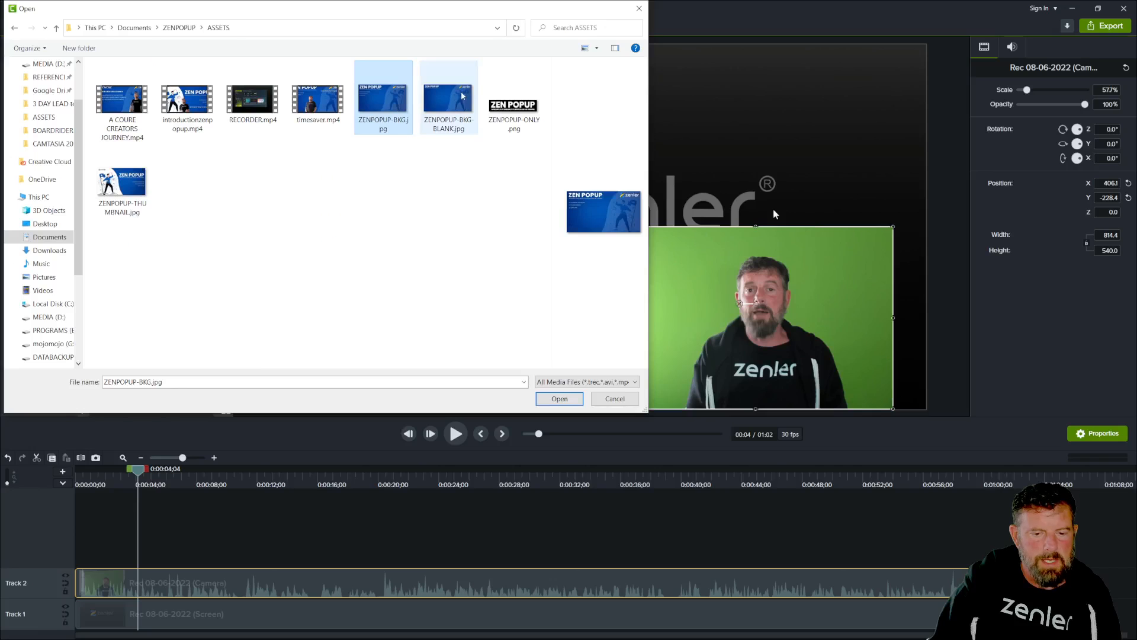
left_click(452, 104)
left_click(559, 398)
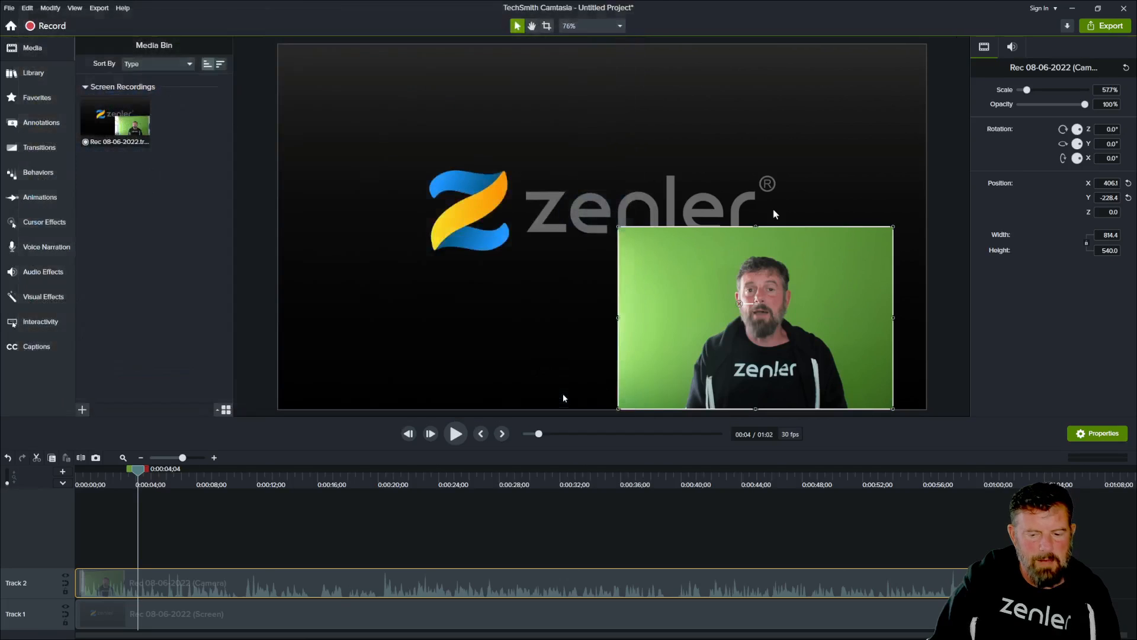
Place the background image at the start of Track 3, beneath the camera clip on Track 4, and enlarge the camera clip to about 70% scale.
left_click_drag(115, 192, 76, 562)
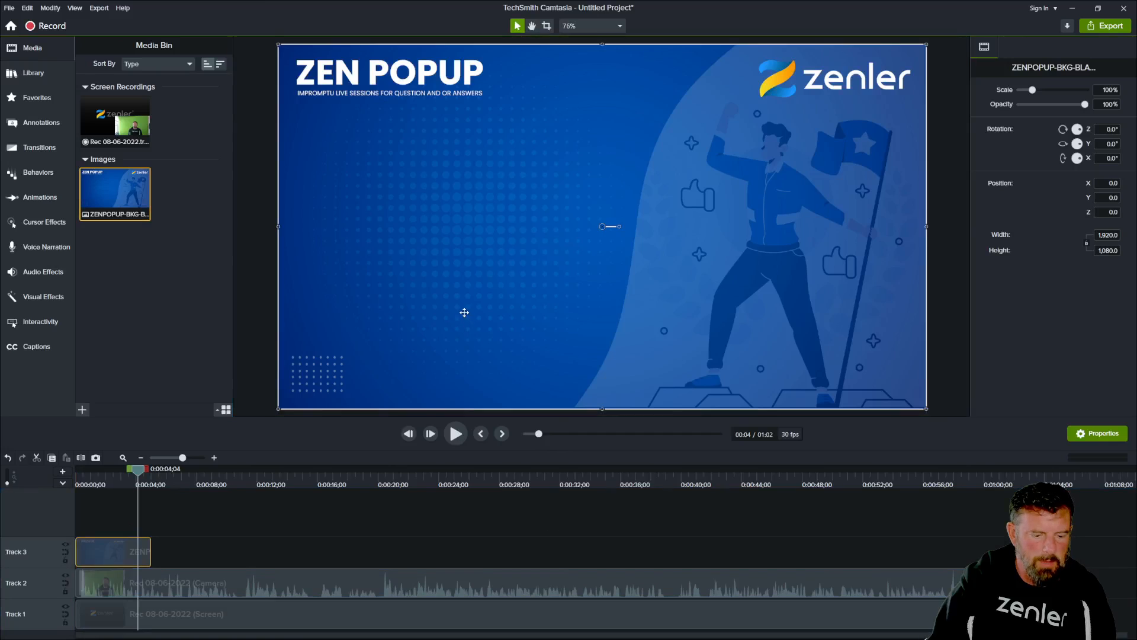
left_click_drag(165, 573, 173, 522)
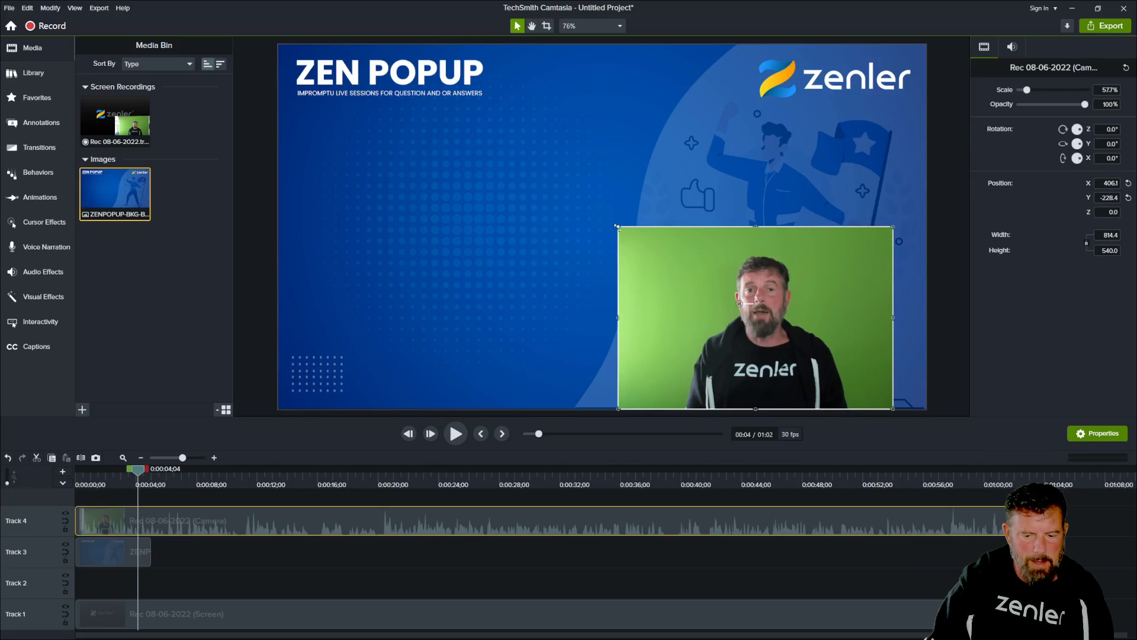
left_click_drag(618, 226, 560, 189)
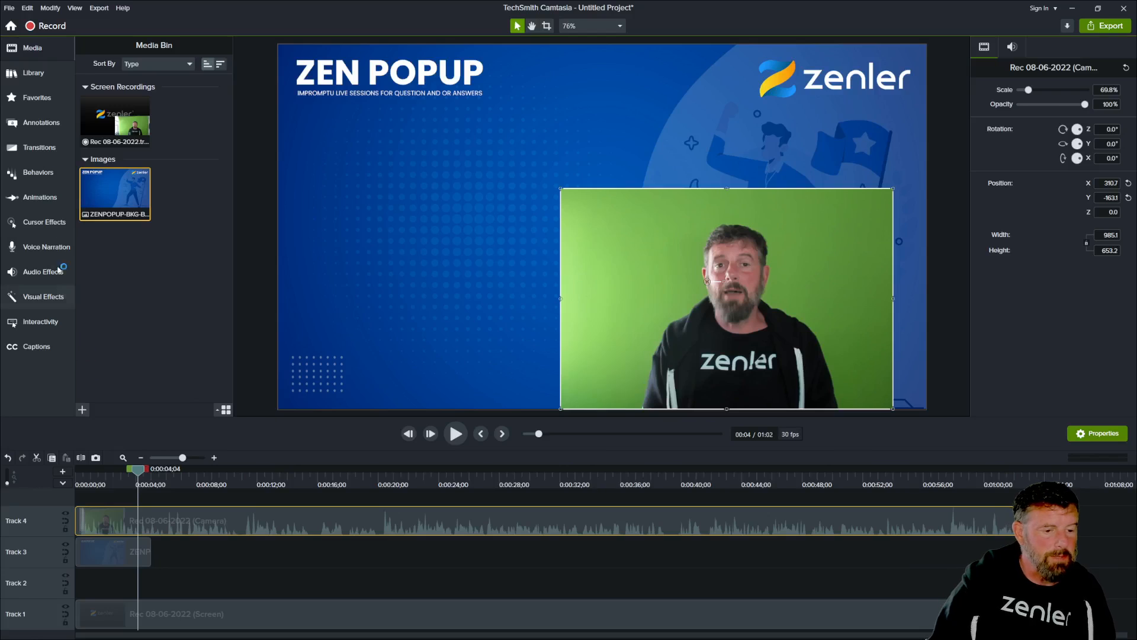
Apply Remove a Color to the camera clip, sampling the green screen with 9% tolerance, and briefly play the result.
left_click(47, 297)
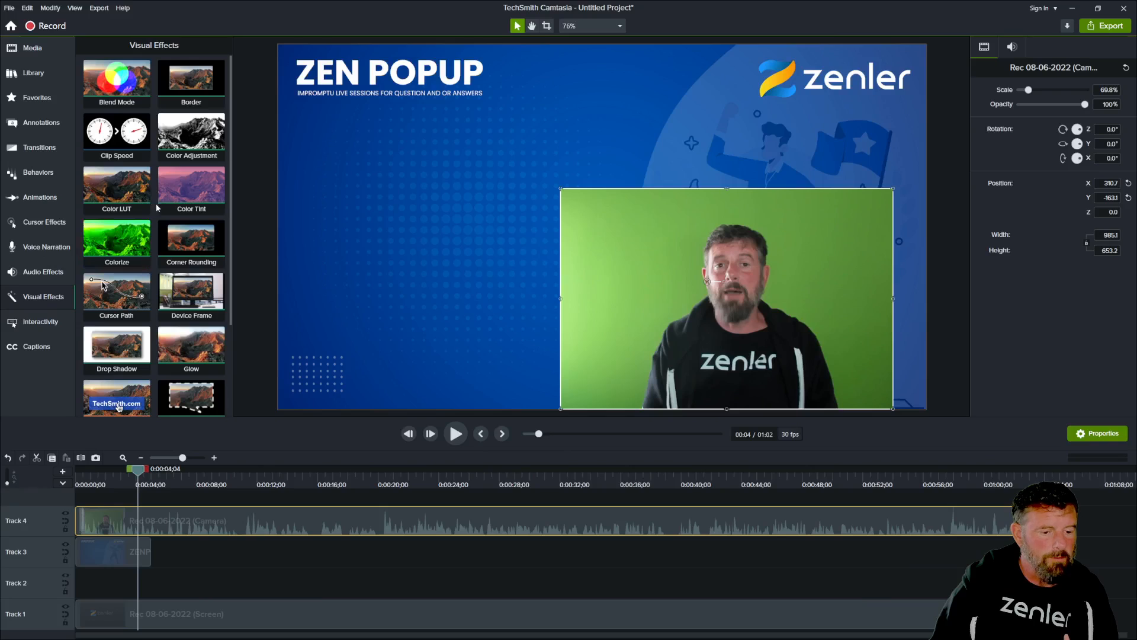
scroll(158, 202, "down", 3)
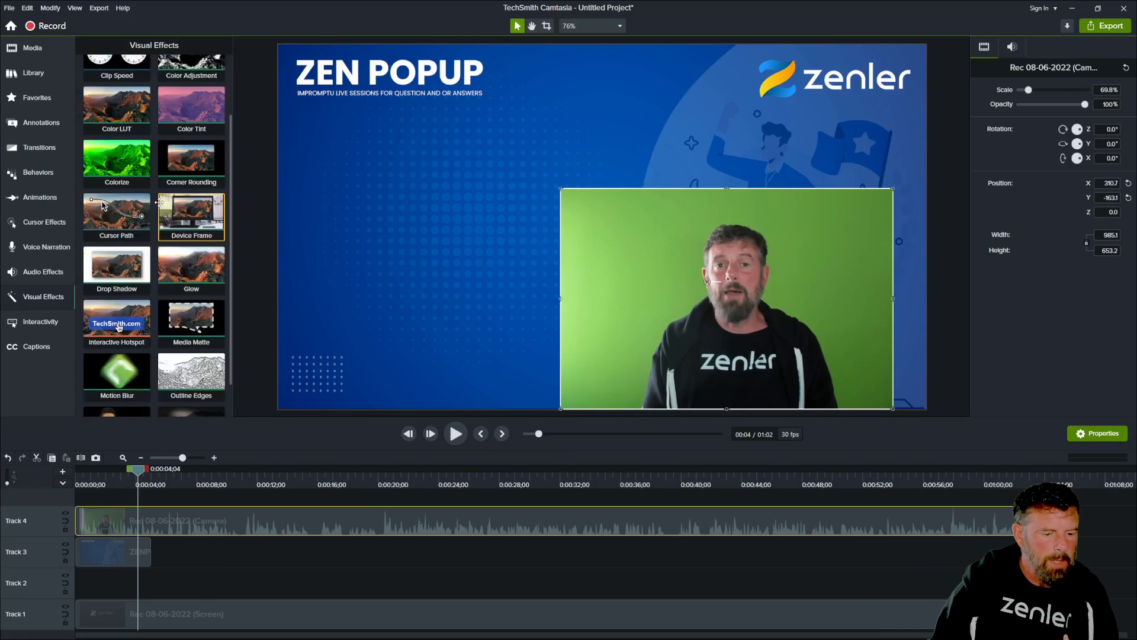
scroll(158, 202, "down", 2)
left_click_drag(109, 388, 168, 510)
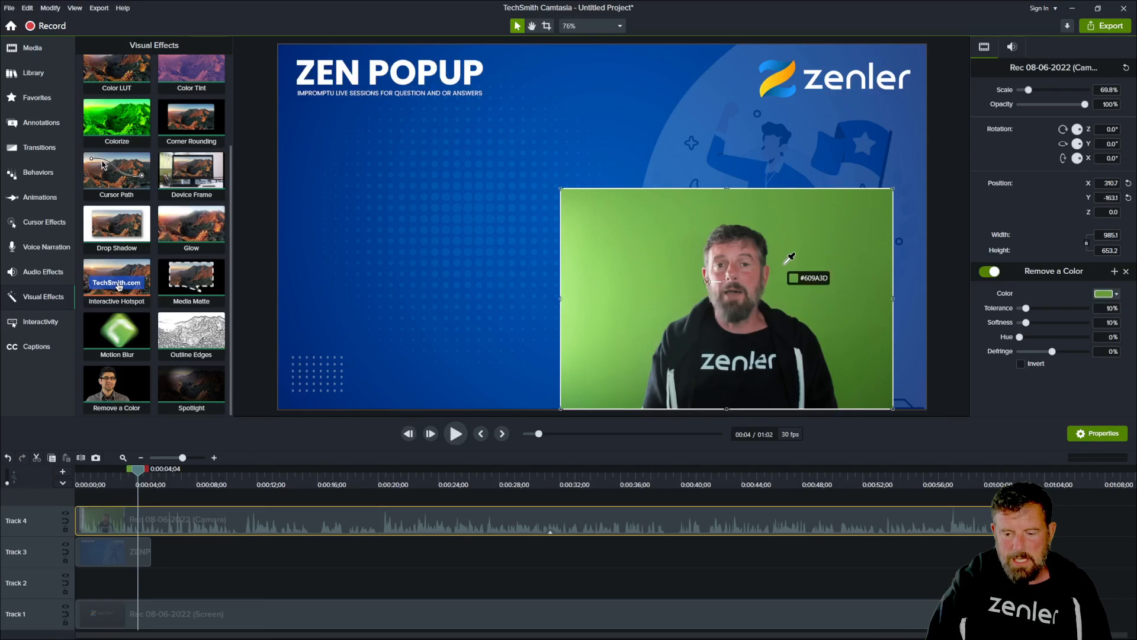
left_click(785, 238)
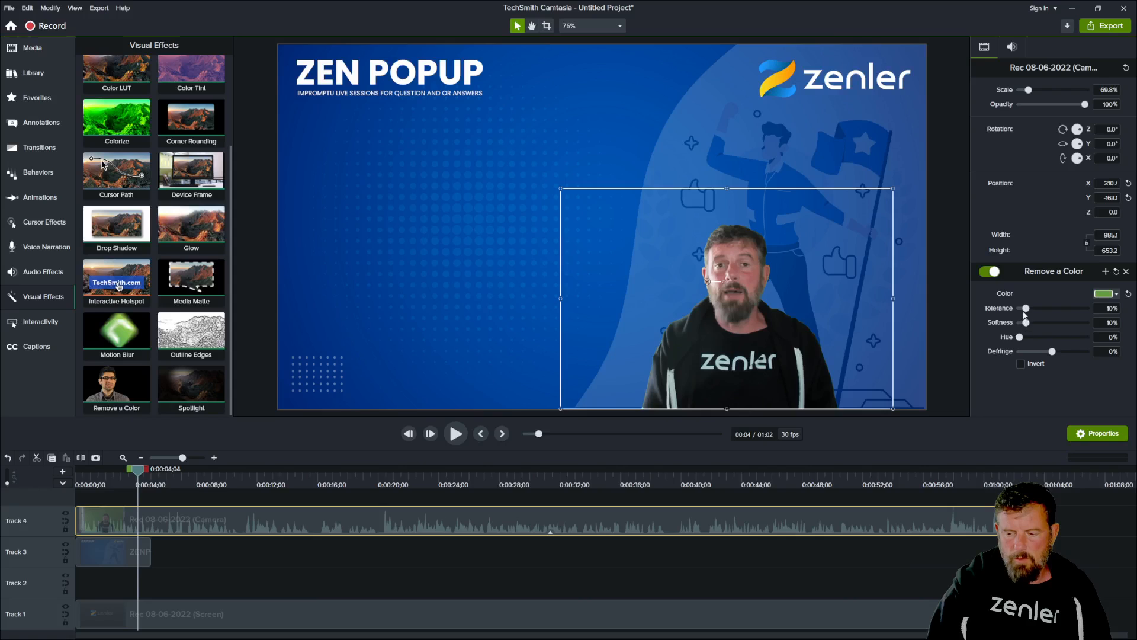
mouse_move(1027, 309)
left_mouse_down()
mouse_move(1041, 309)
mouse_move(1026, 311)
left_mouse_up()
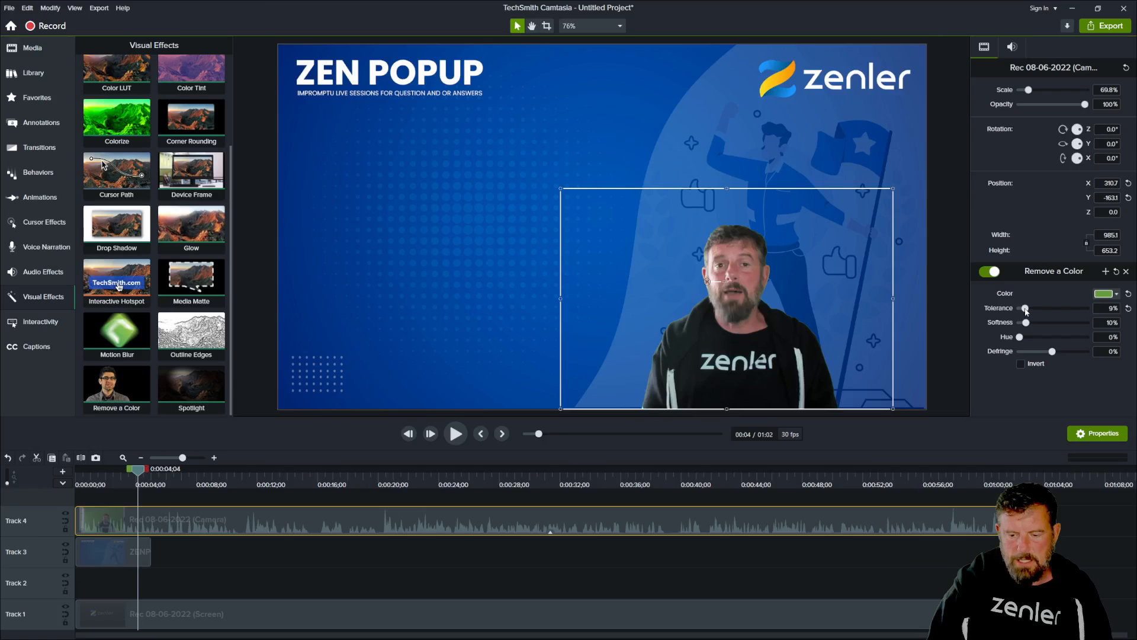
left_click(459, 435)
left_click(457, 444)
Extend the background image clip on Track 3 to end at 0:00:12;05.
left_click(122, 555)
left_click_drag(163, 475, 259, 480)
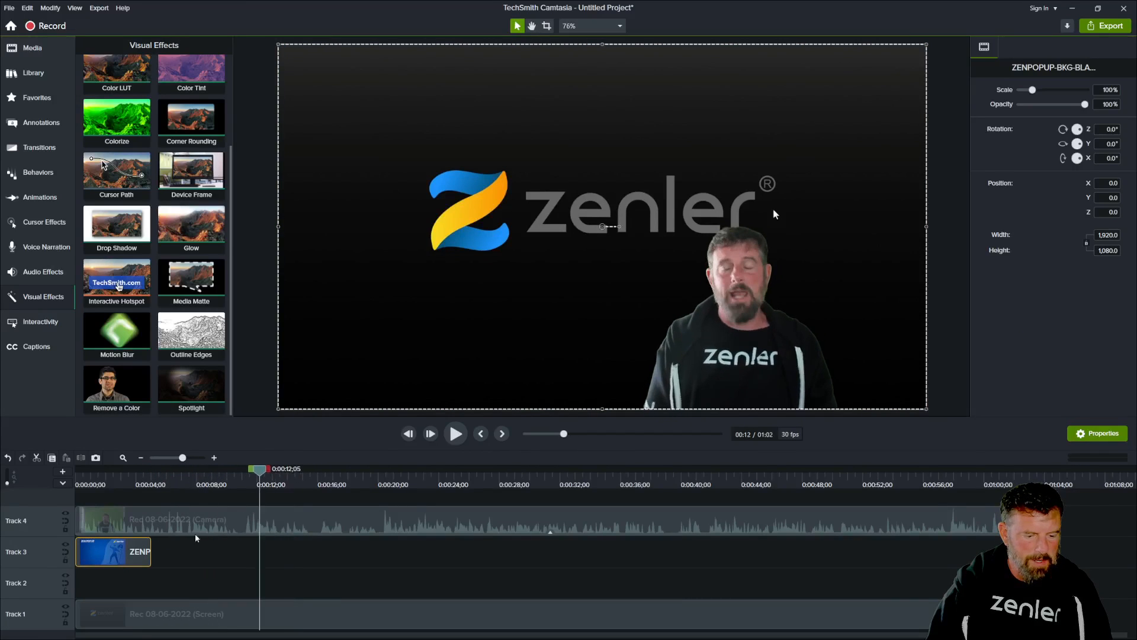
left_click_drag(151, 551, 265, 551)
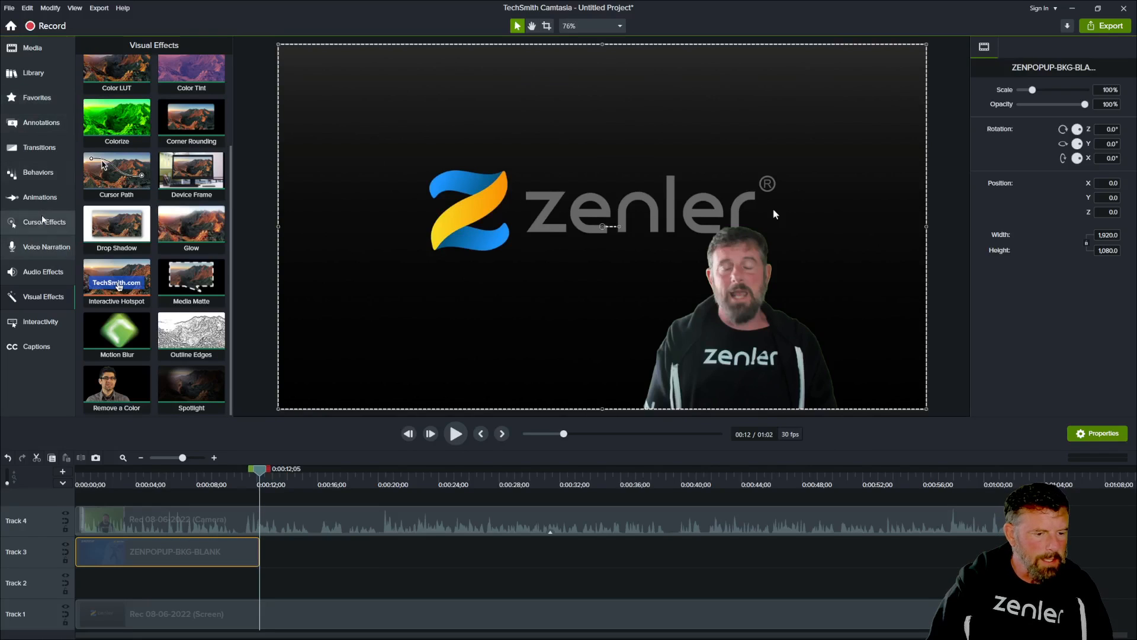
Look through the Blurs transitions and set the transition list to show all types.
left_click(42, 148)
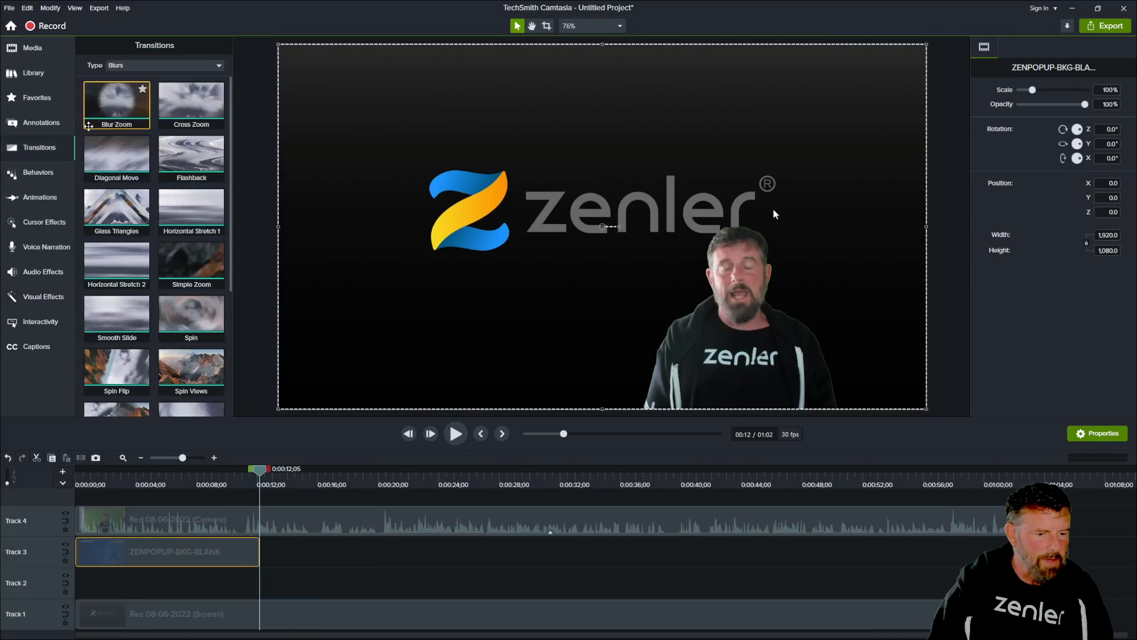
scroll(131, 224, "down", 3)
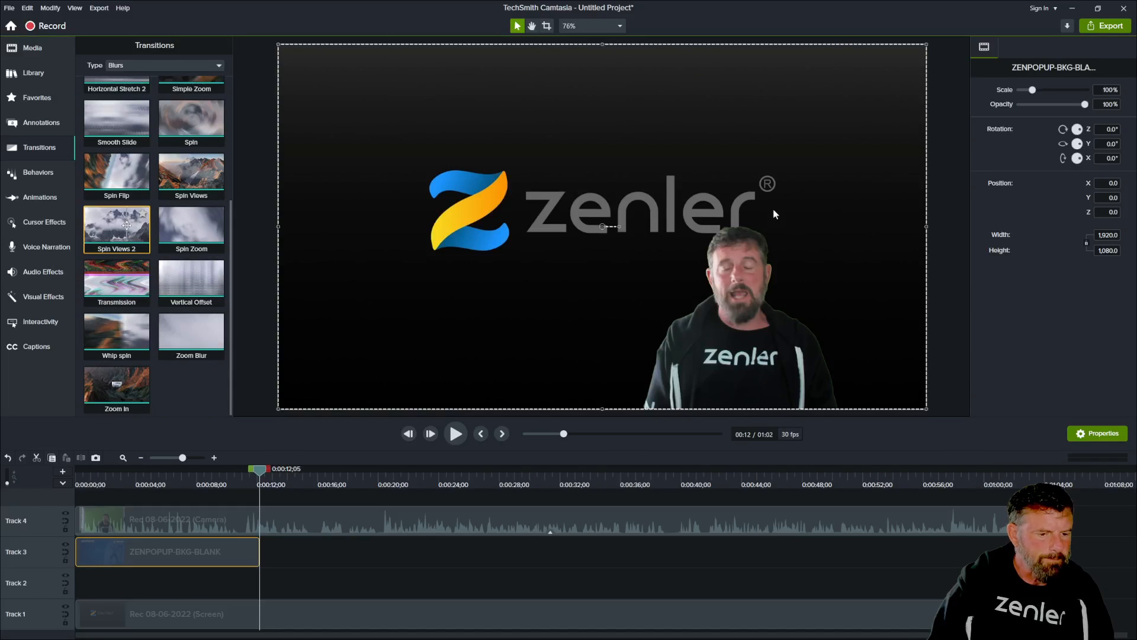
scroll(127, 225, "up", 3)
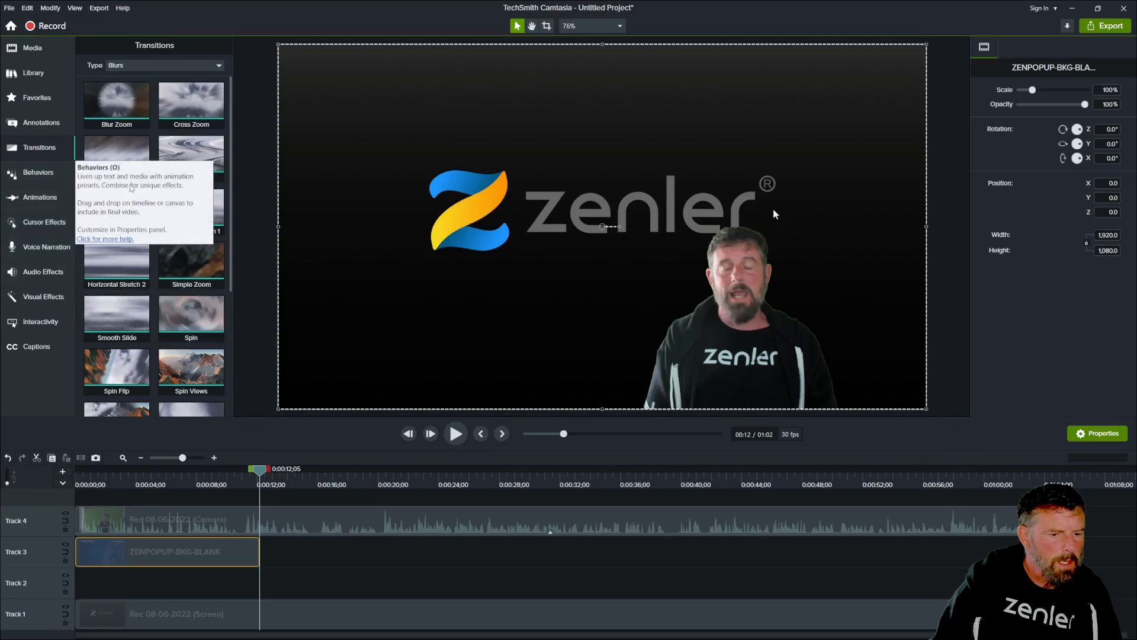
left_click(196, 69)
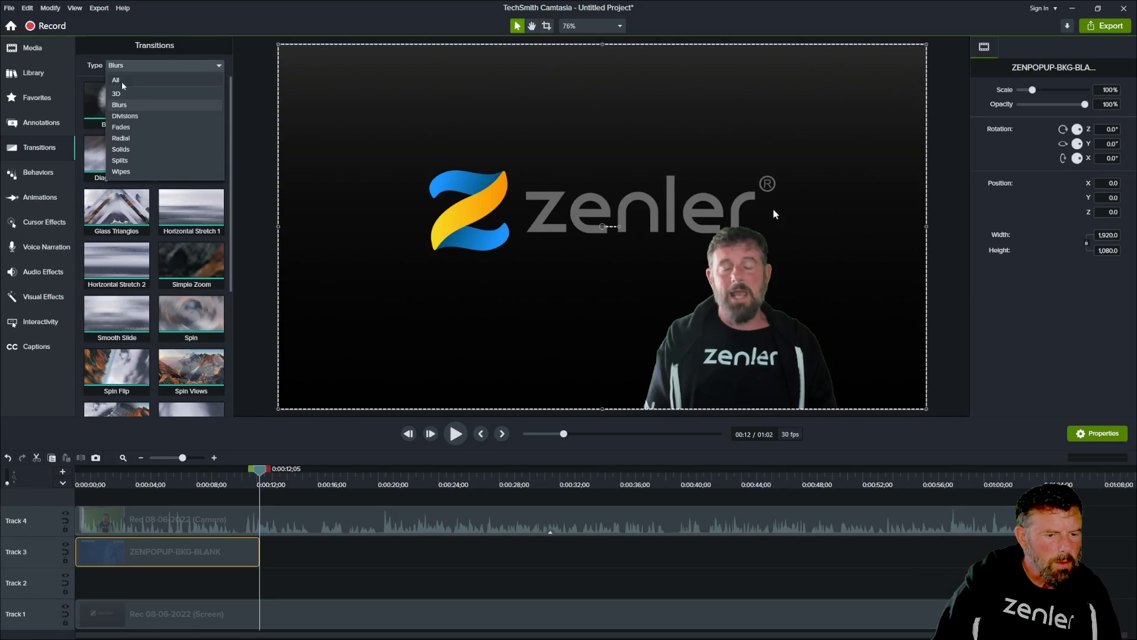
left_click(126, 106)
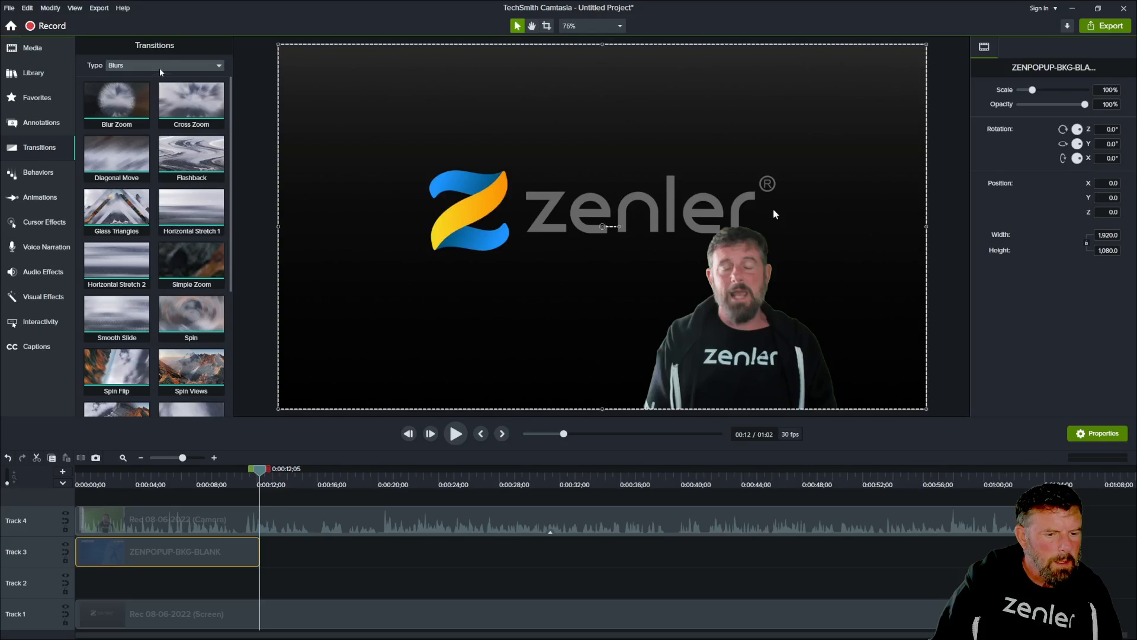
left_click(218, 68)
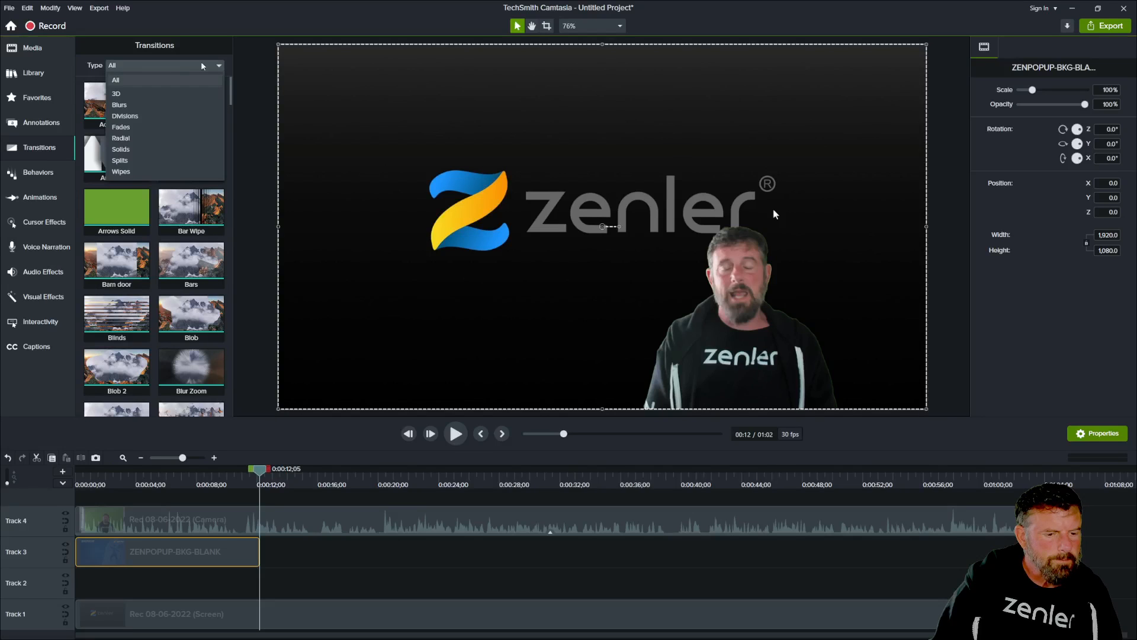
left_click(123, 83)
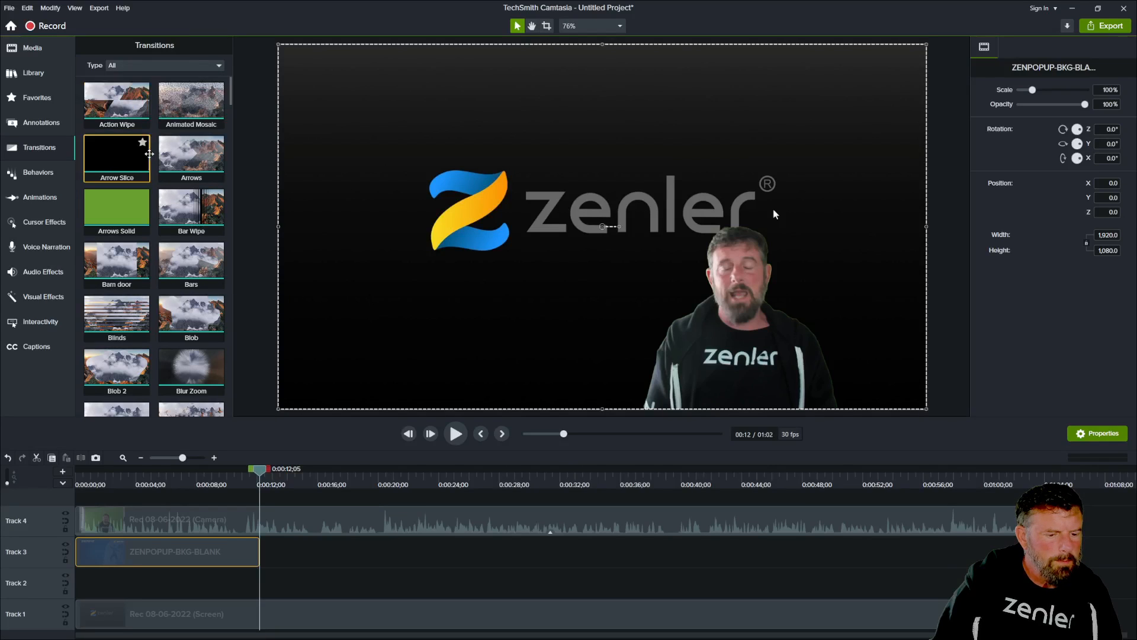
Apply the Cross Zoom transition to the end of the background image clip and play it back from about 10 seconds.
scroll(146, 151, "down", 1)
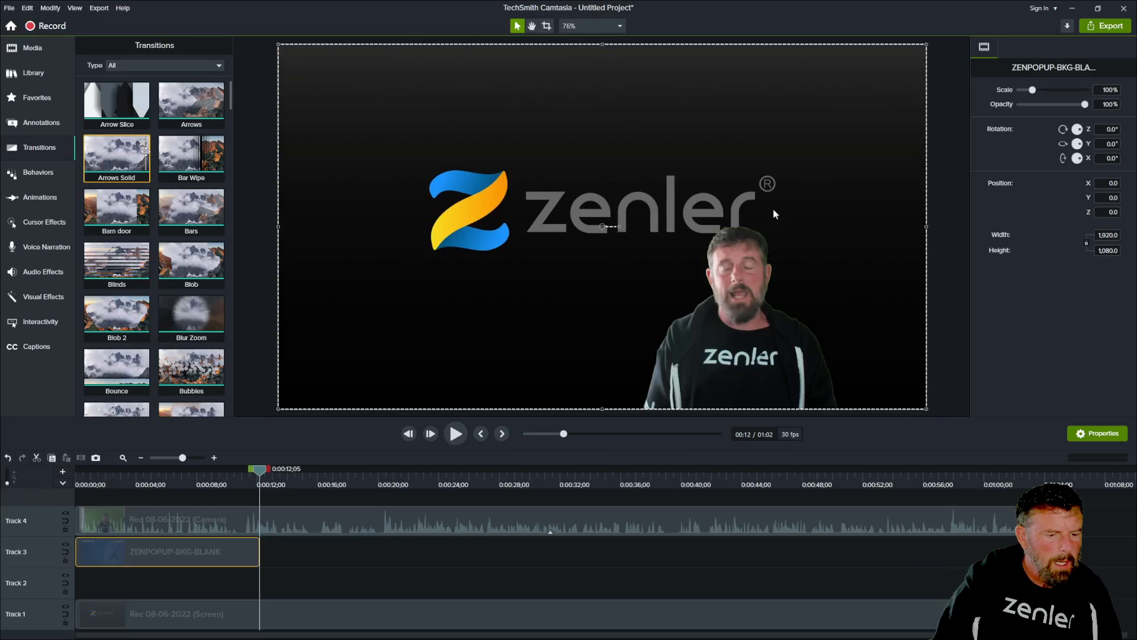
scroll(145, 151, "down", 6)
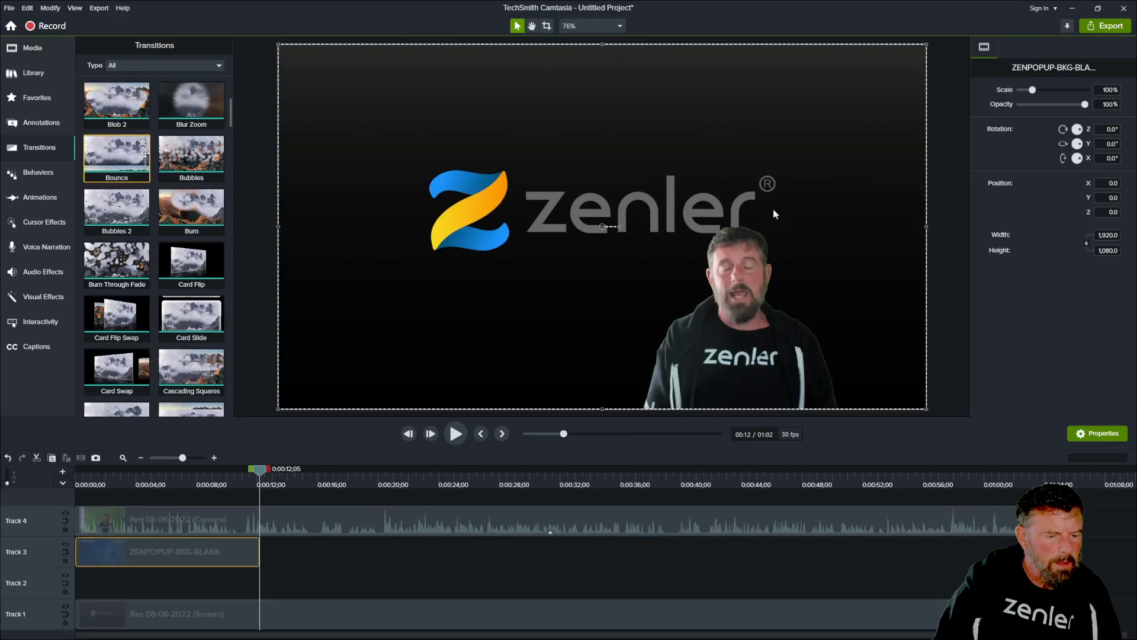
scroll(145, 155, "down", 3)
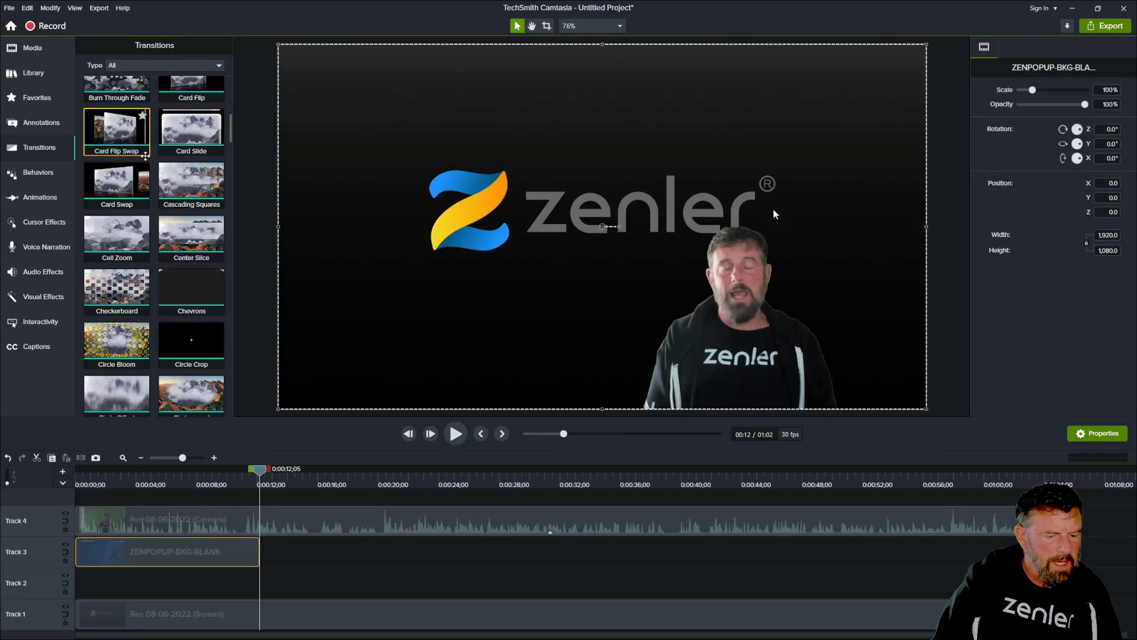
scroll(158, 331, "down", 3)
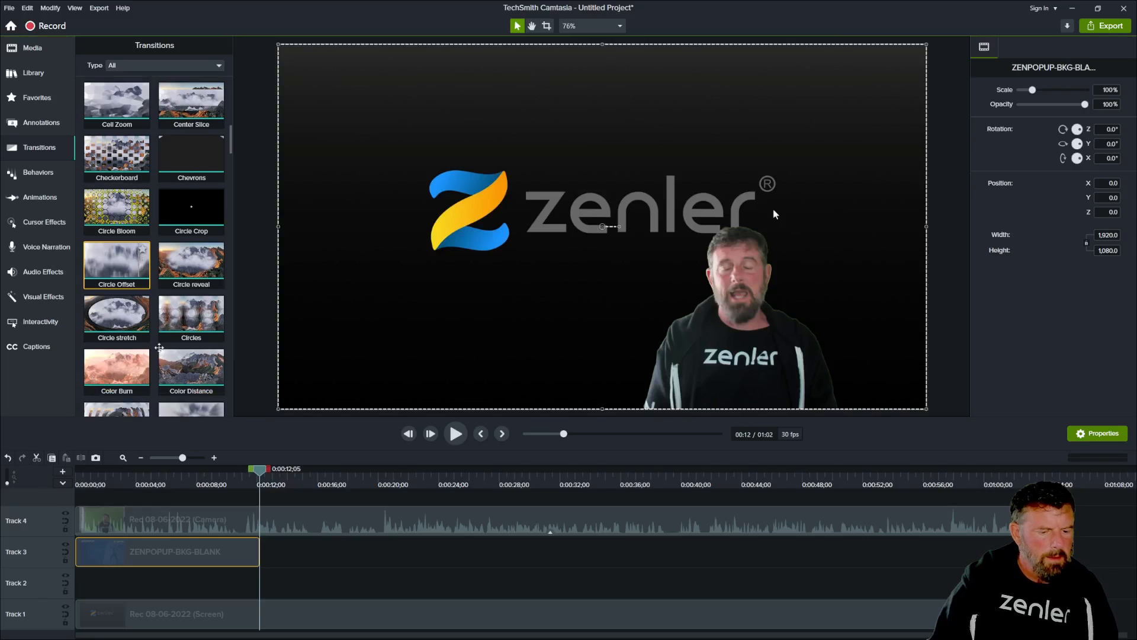
scroll(158, 332, "down", 4)
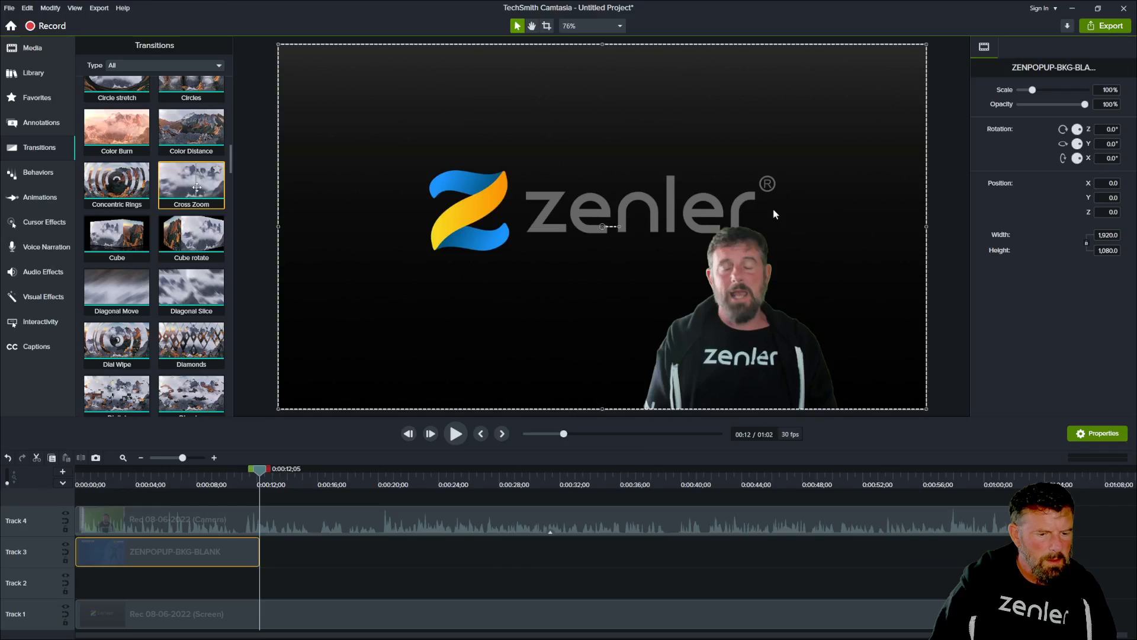
left_click_drag(197, 187, 248, 554)
left_click_drag(260, 474, 229, 474)
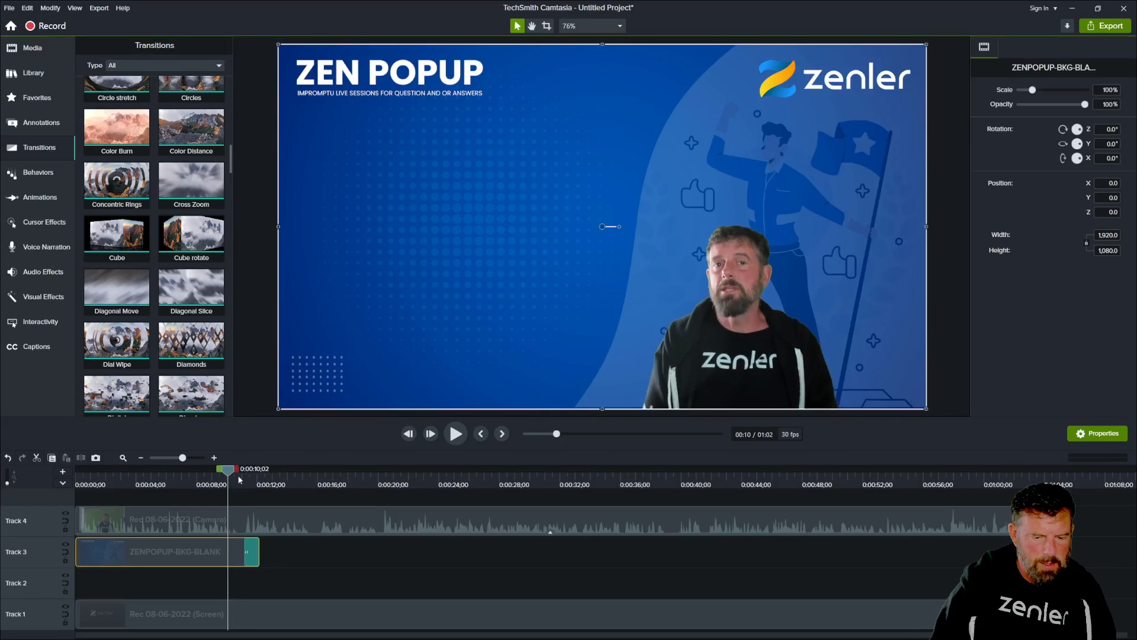
left_click(454, 434)
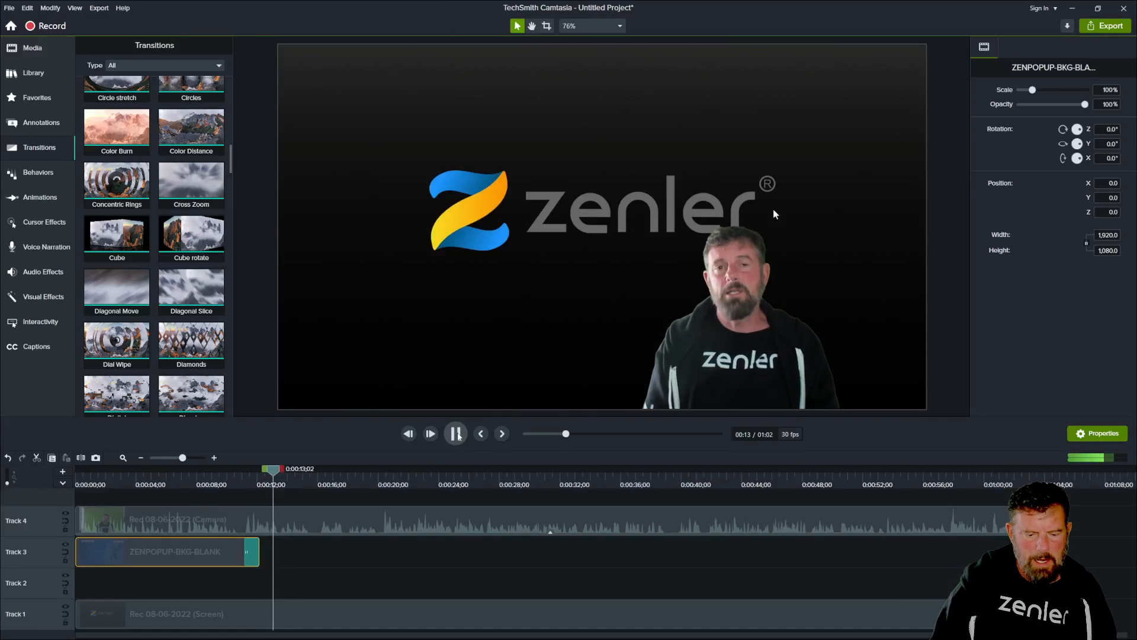
Apply the Noise Removal audio effect to the camera clip on Track 4 and briefly play back the result.
key("space")
left_click_drag(277, 469, 228, 469)
left_click_drag(261, 523, 203, 527)
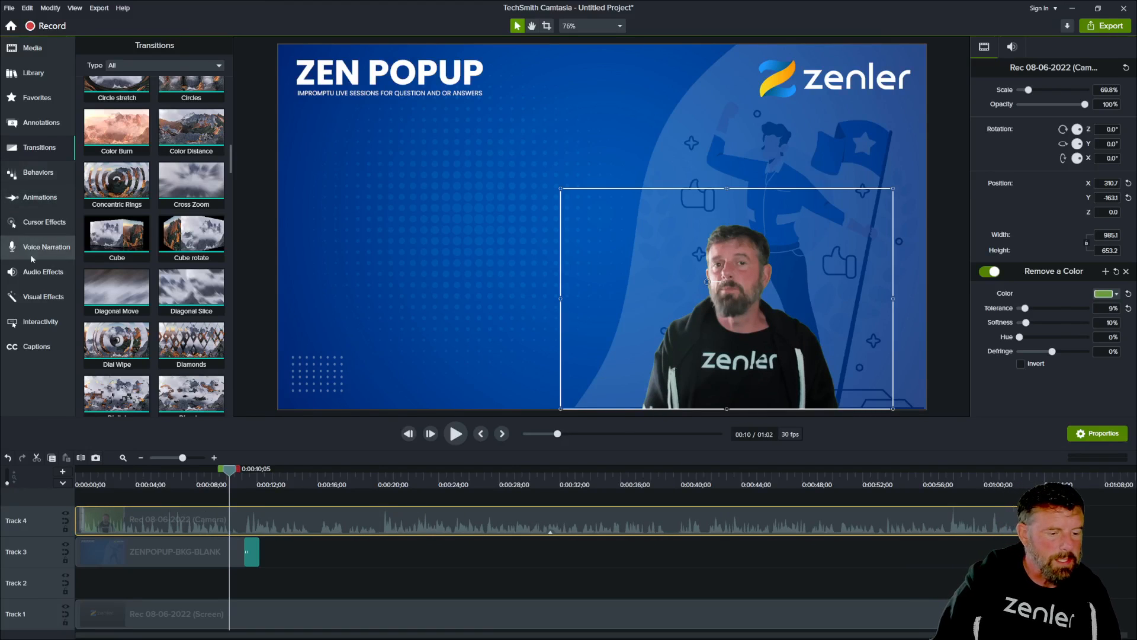
left_click(59, 269)
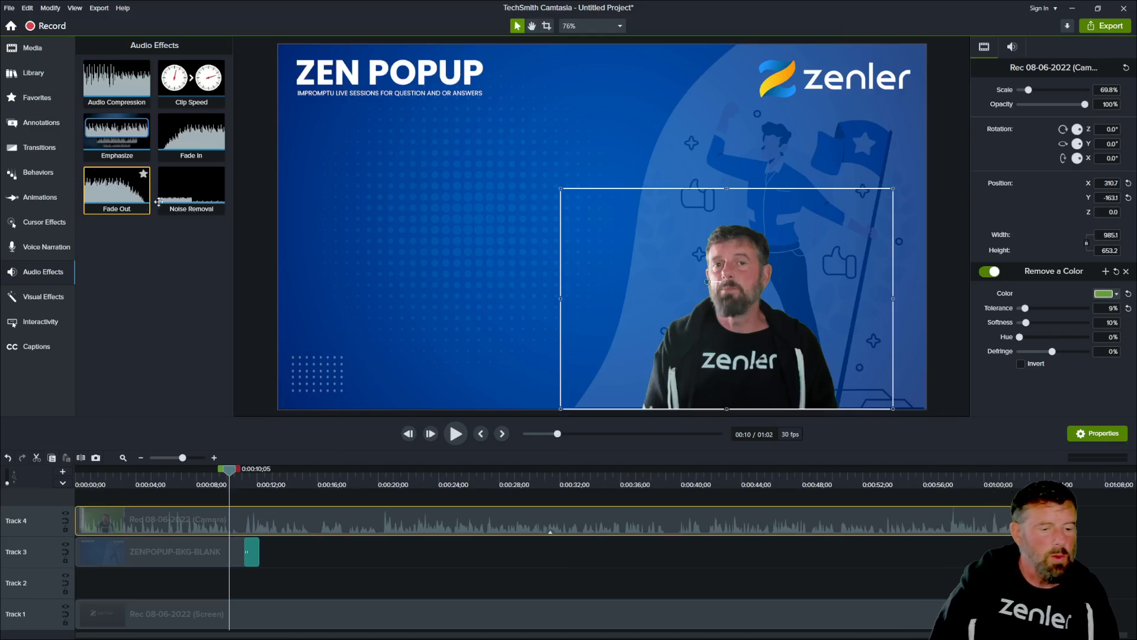
left_click_drag(184, 192, 307, 520)
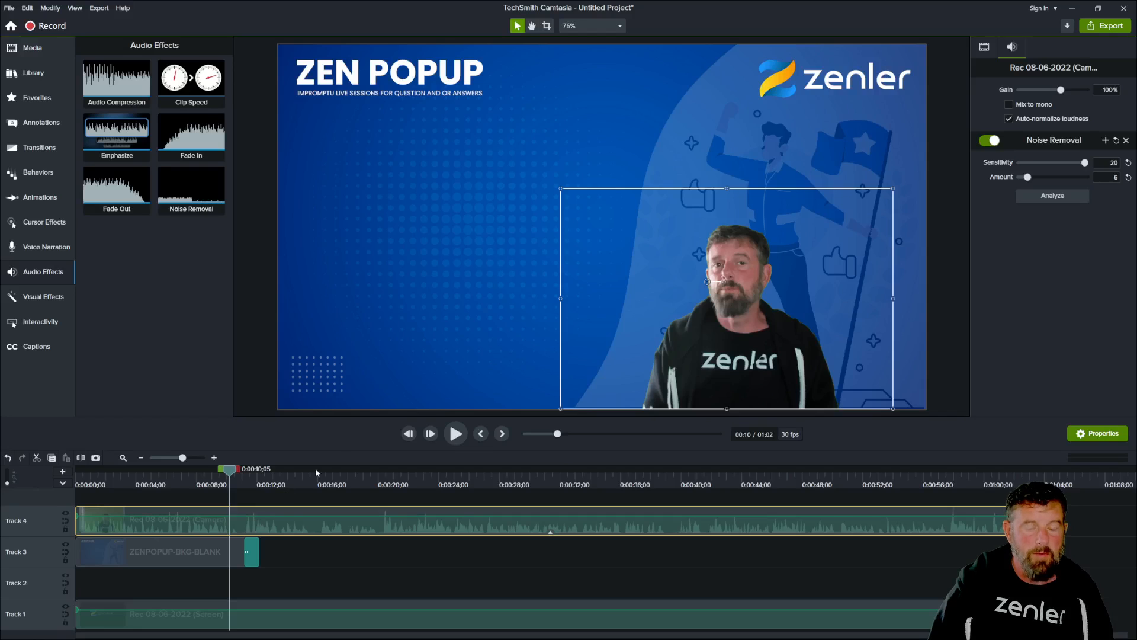
left_click(460, 437)
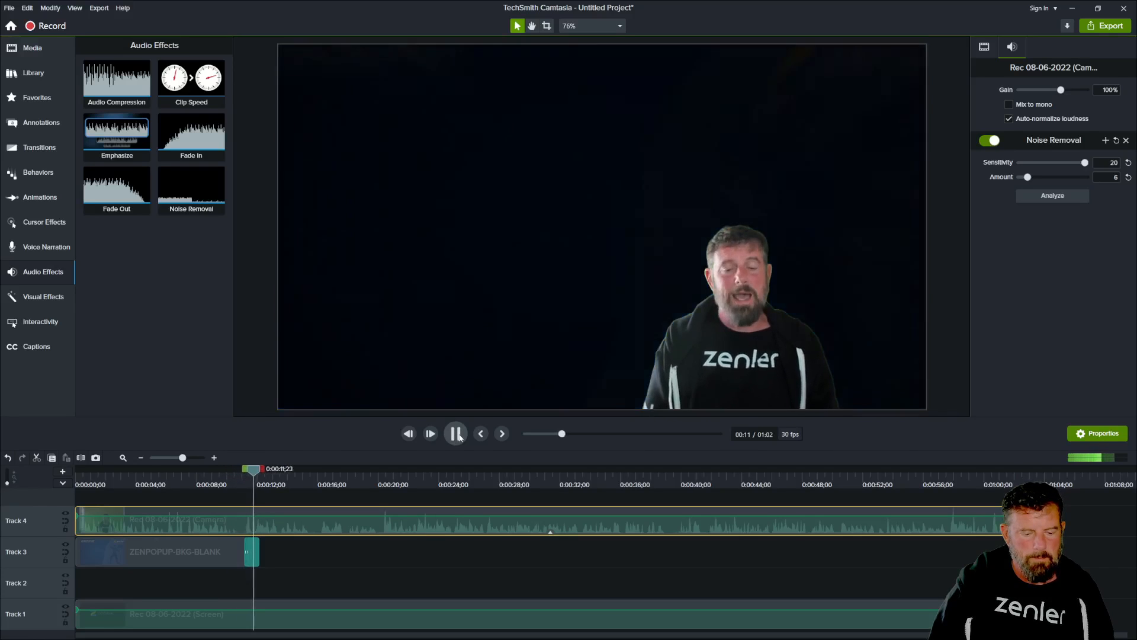
left_click(456, 434)
Add Audio Compression to the camera clip with Custom volume variation and a gain of 12, and play a short section.
left_click_drag(255, 469, 196, 475)
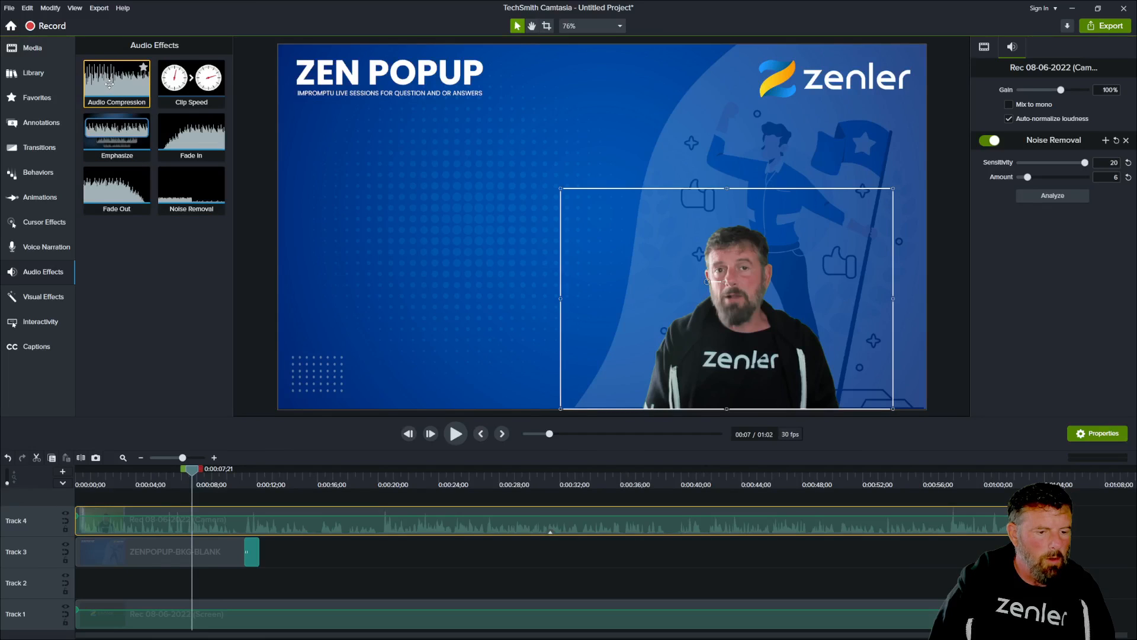
left_click_drag(110, 83, 261, 516)
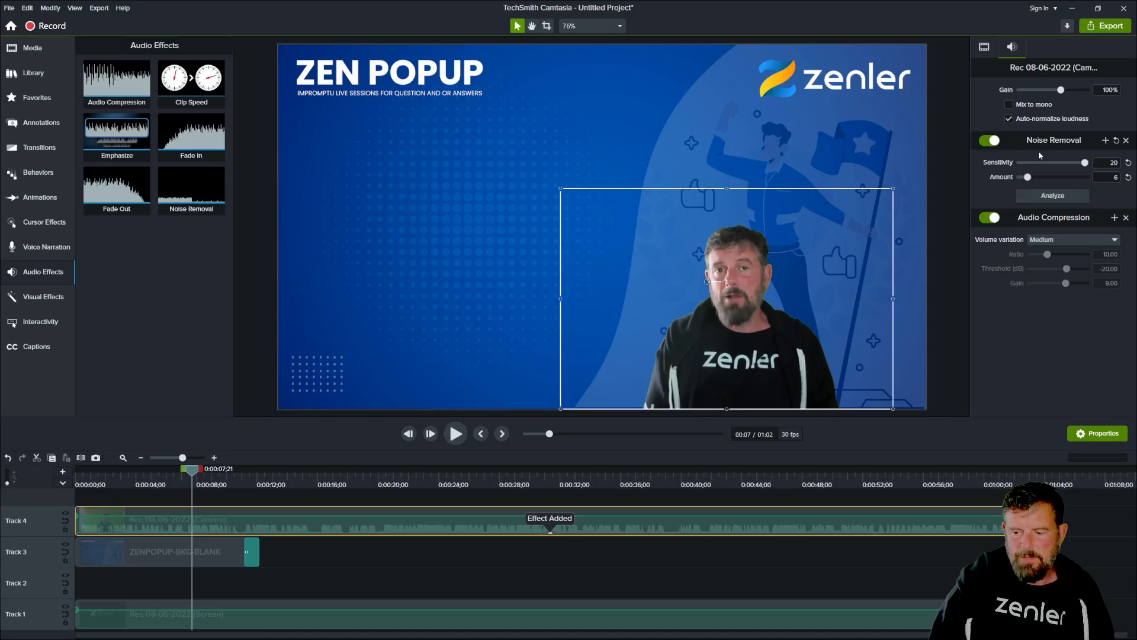
left_click(1058, 239)
left_click(1054, 254)
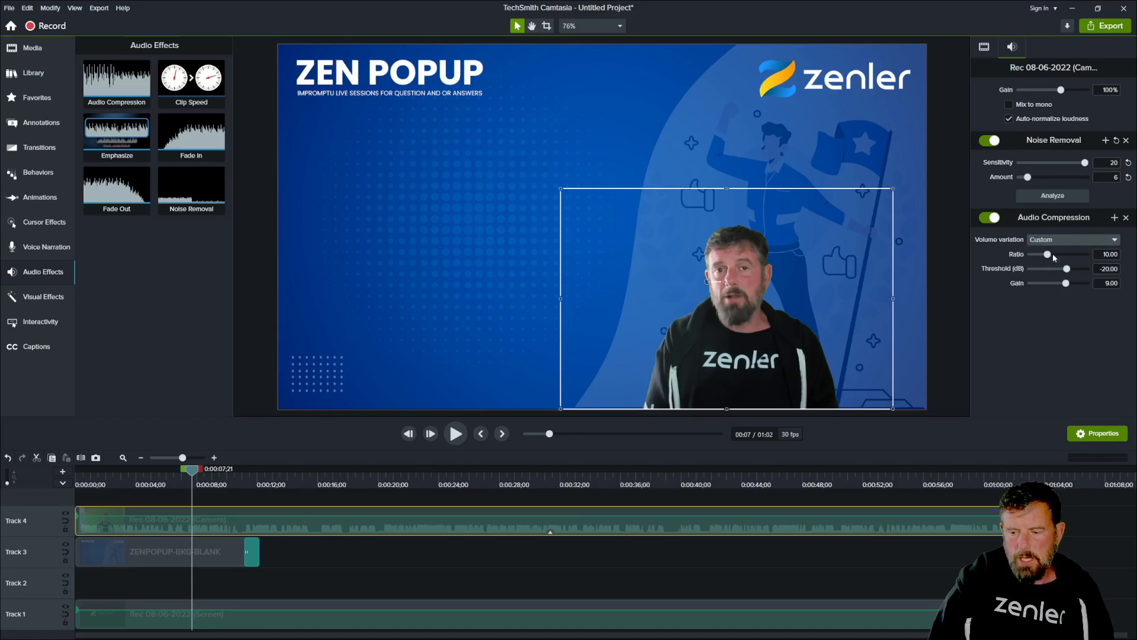
left_click_drag(1070, 284, 1071, 284)
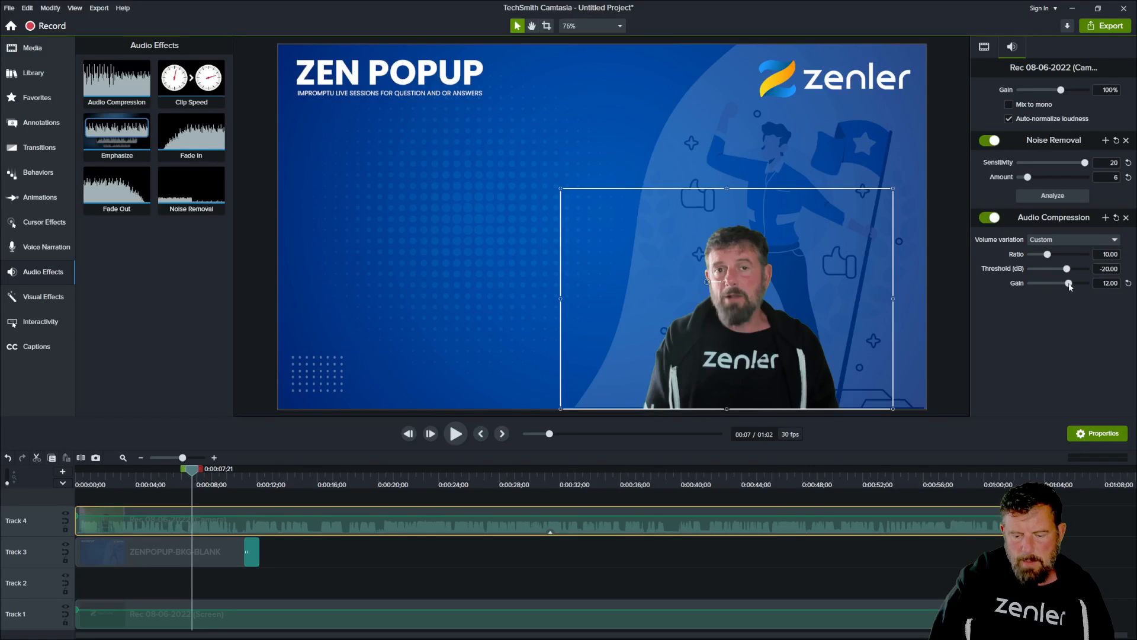
left_click(455, 435)
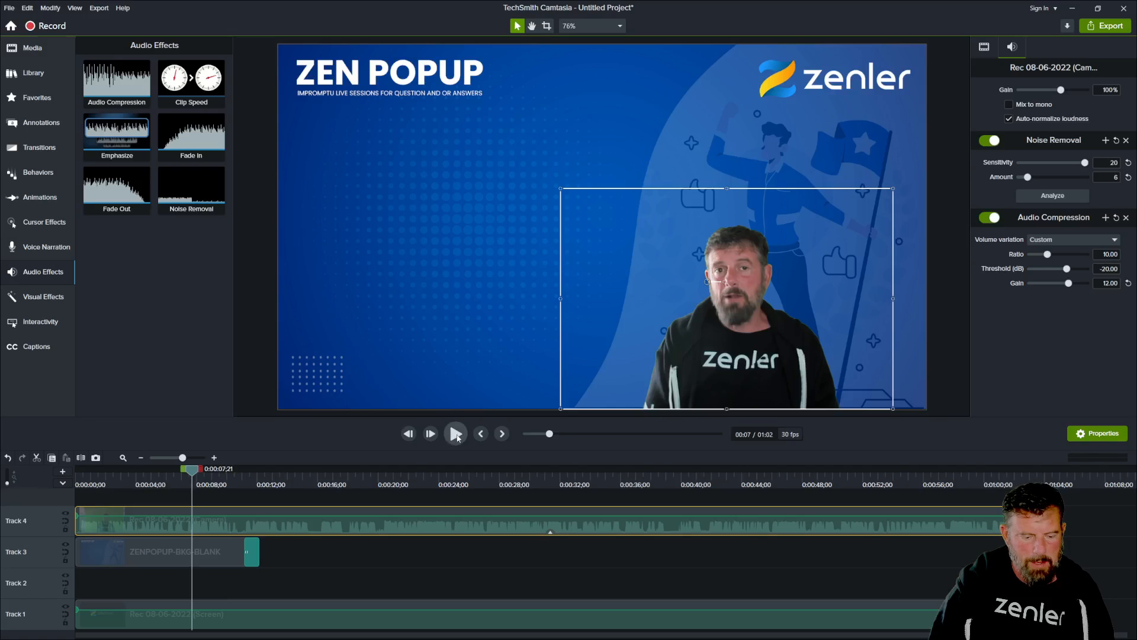
left_click(628, 337)
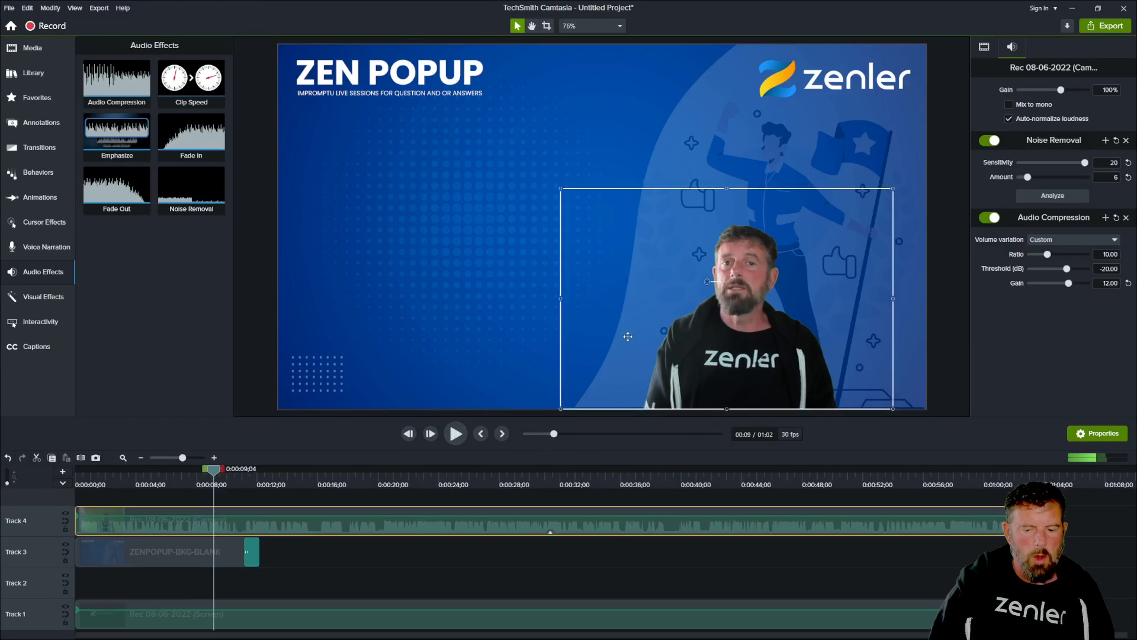
mouse_move(211, 468)
left_mouse_down()
mouse_move(264, 468)
mouse_move(207, 472)
left_mouse_up()
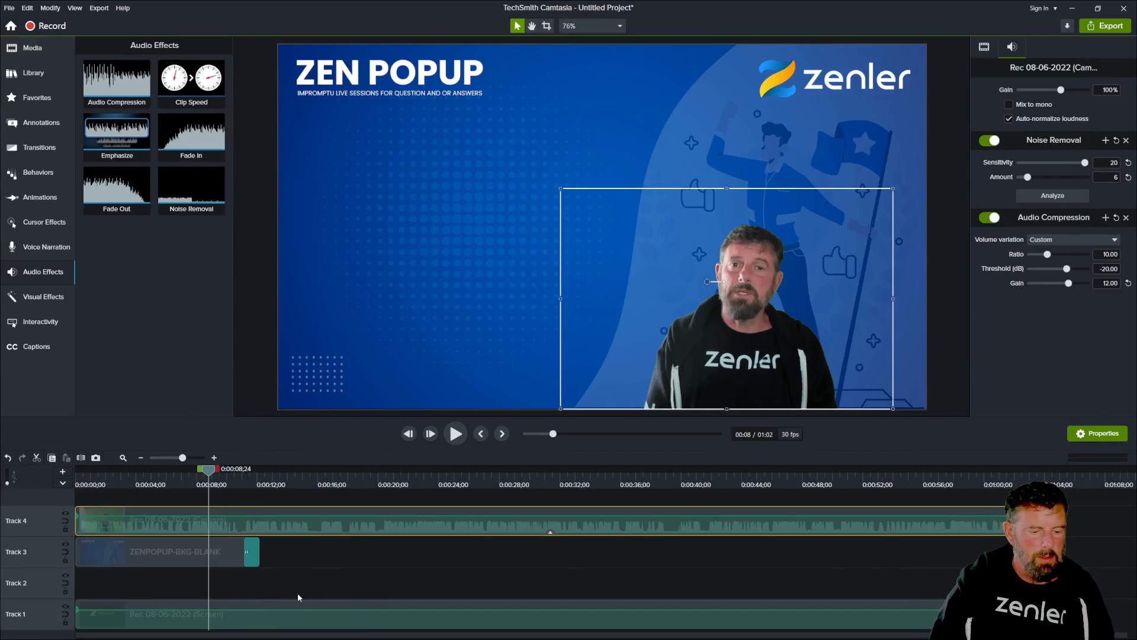
Move the camera clip to Track 2 and shift it together with the screen clip to start at about 5.5 seconds.
left_click_drag(298, 535, 295, 591)
left_click(279, 622, "ctrl")
left_click_drag(278, 621, 342, 601)
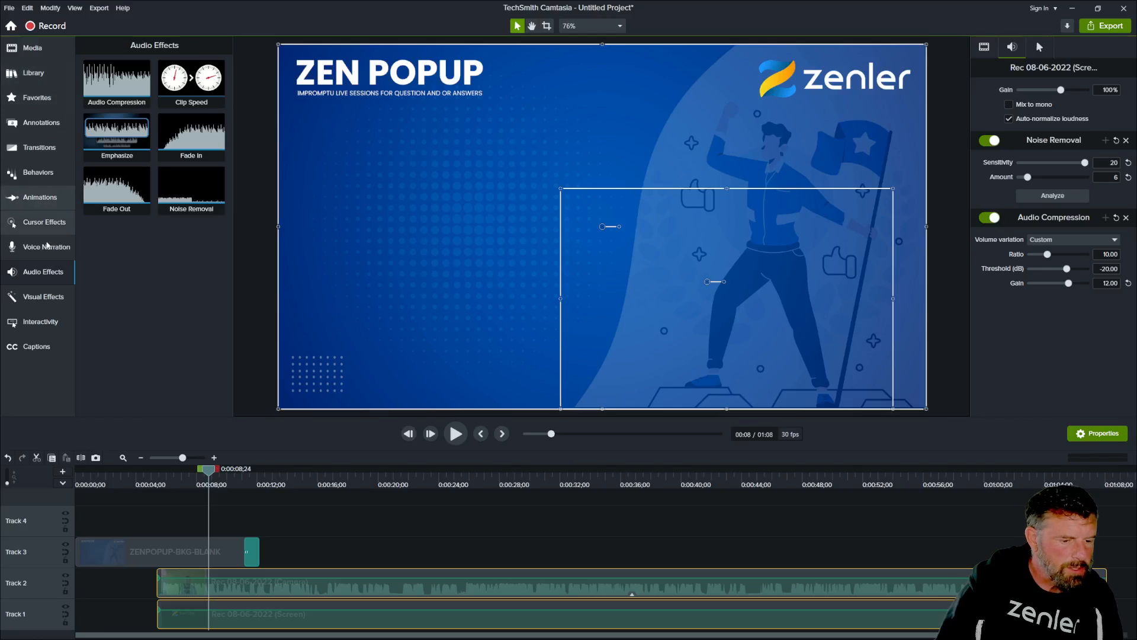
Add a plain text callout below the ZEN POPUP heading, reading "CAMTASIA TRAINING BASIC".
left_click(34, 73)
left_click(41, 122)
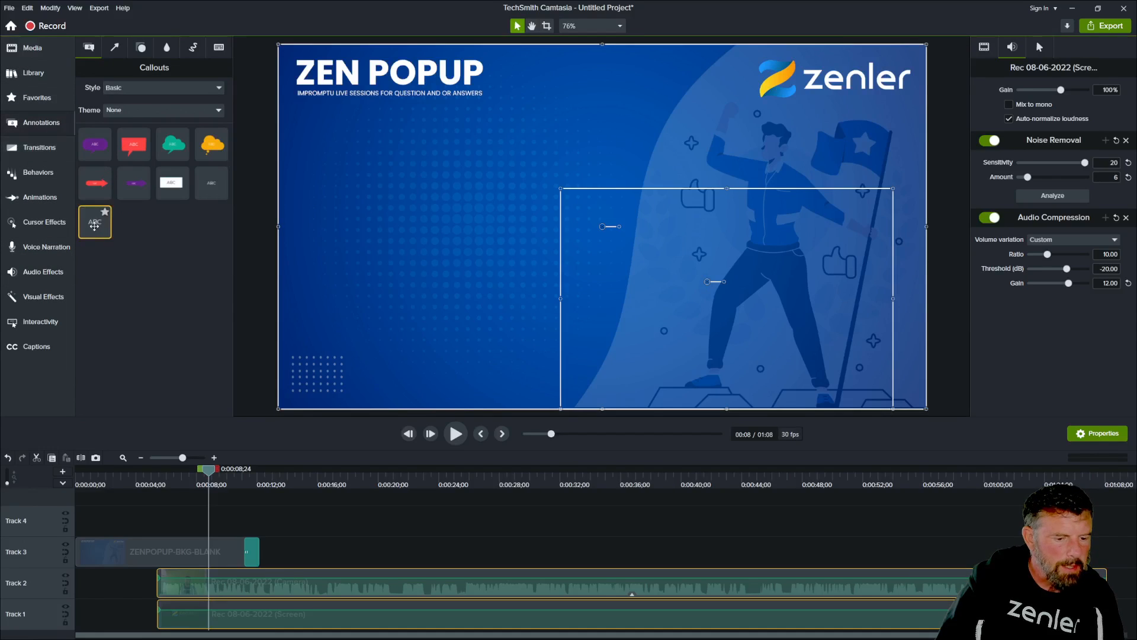
left_click_drag(93, 224, 375, 173)
double_click(375, 174)
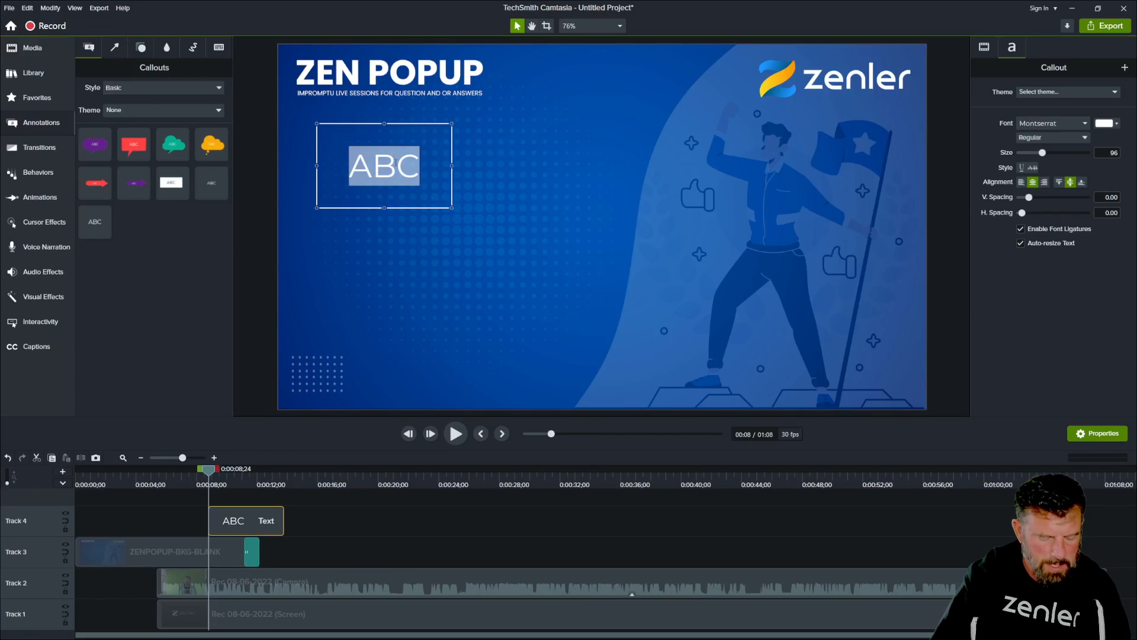
type("CAMTASI")
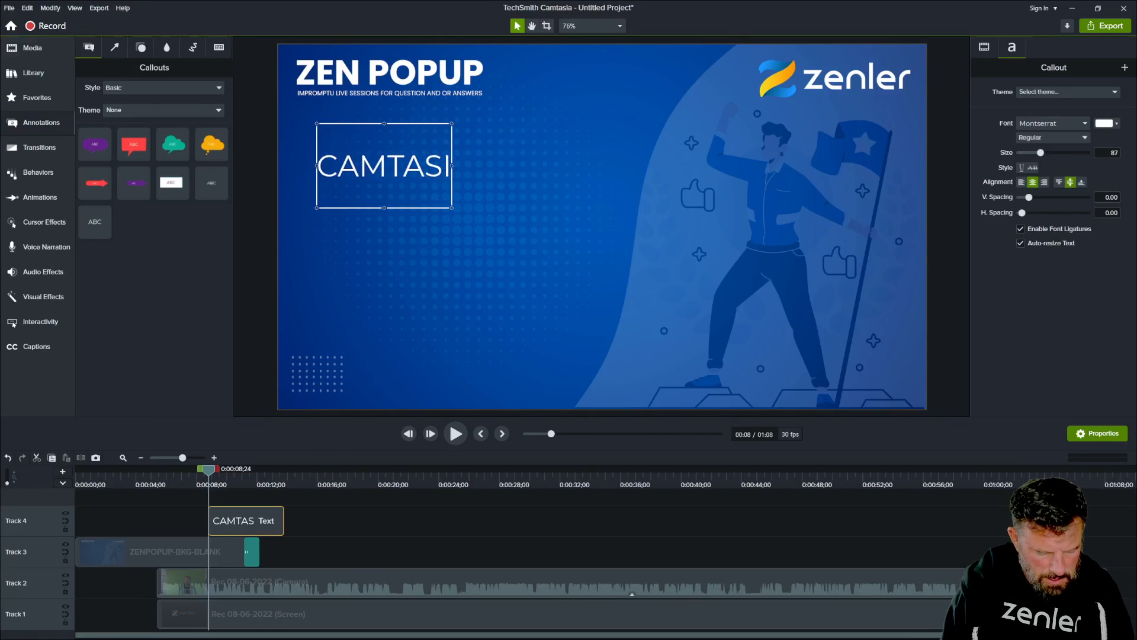
type("A TRA")
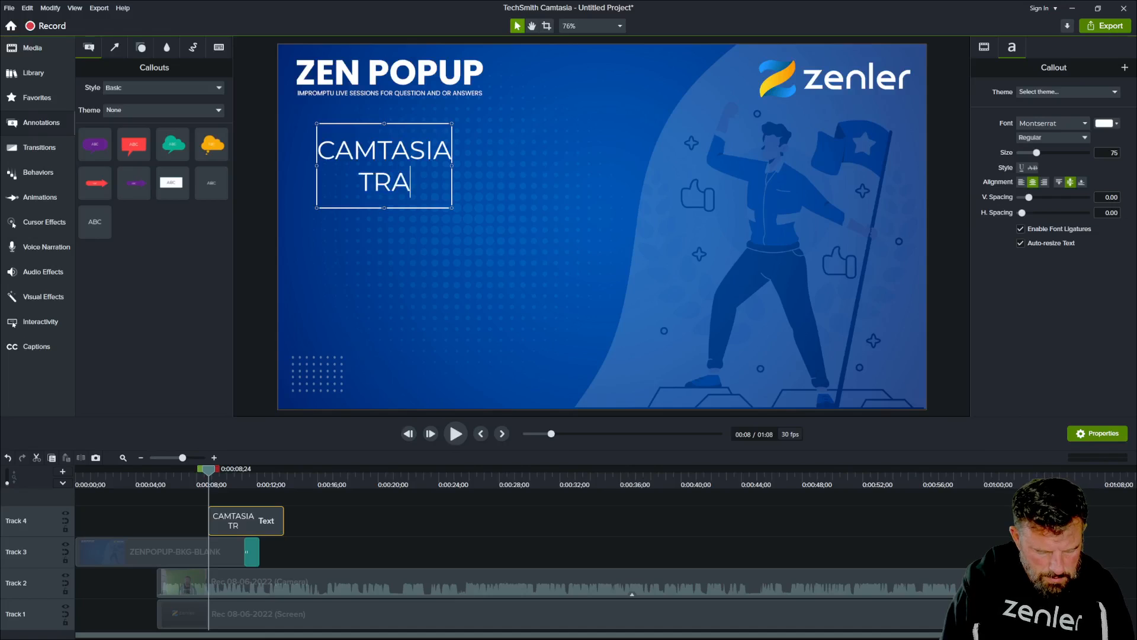
type("INING BASIC")
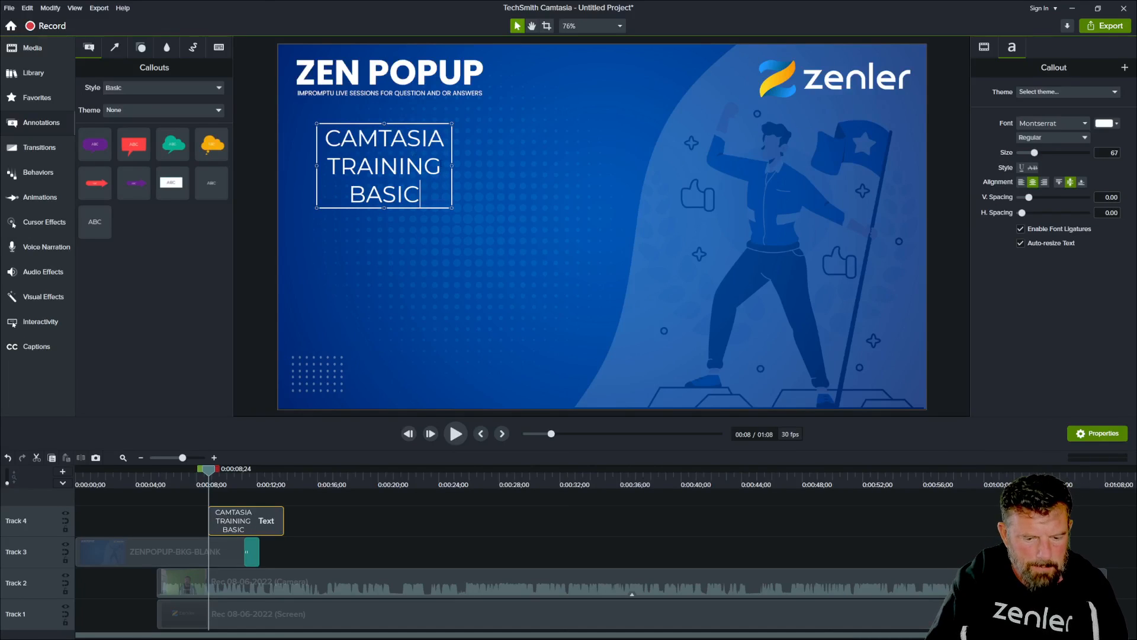
Widen the title callout to fit one line and format its text as Bold at size 67.
left_click_drag(455, 165, 657, 166)
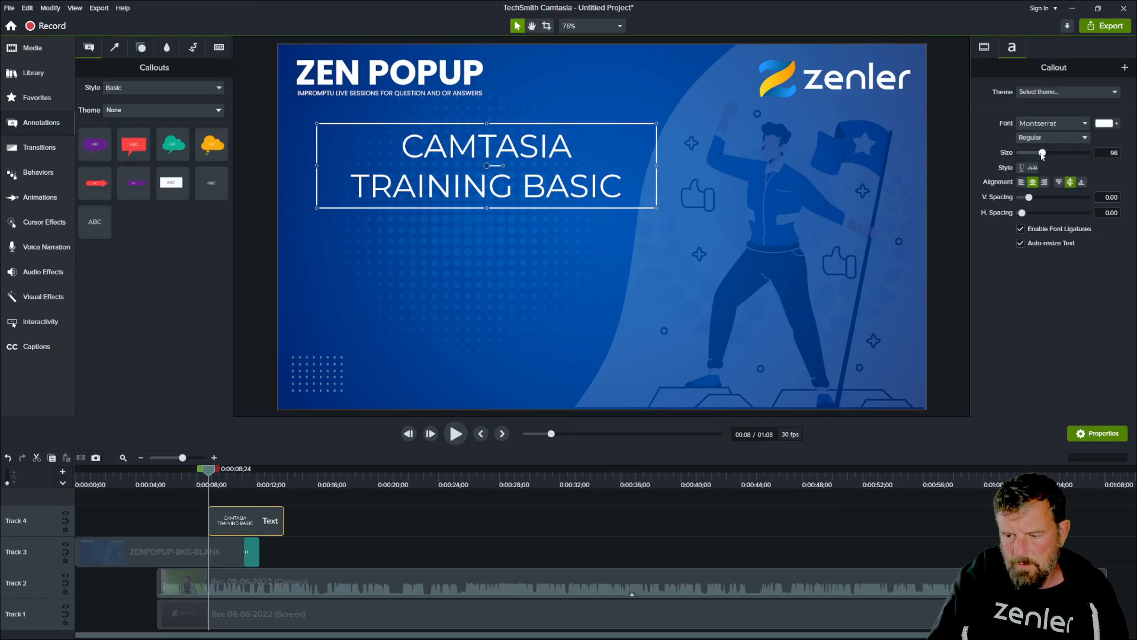
left_click_drag(1042, 155, 1035, 155)
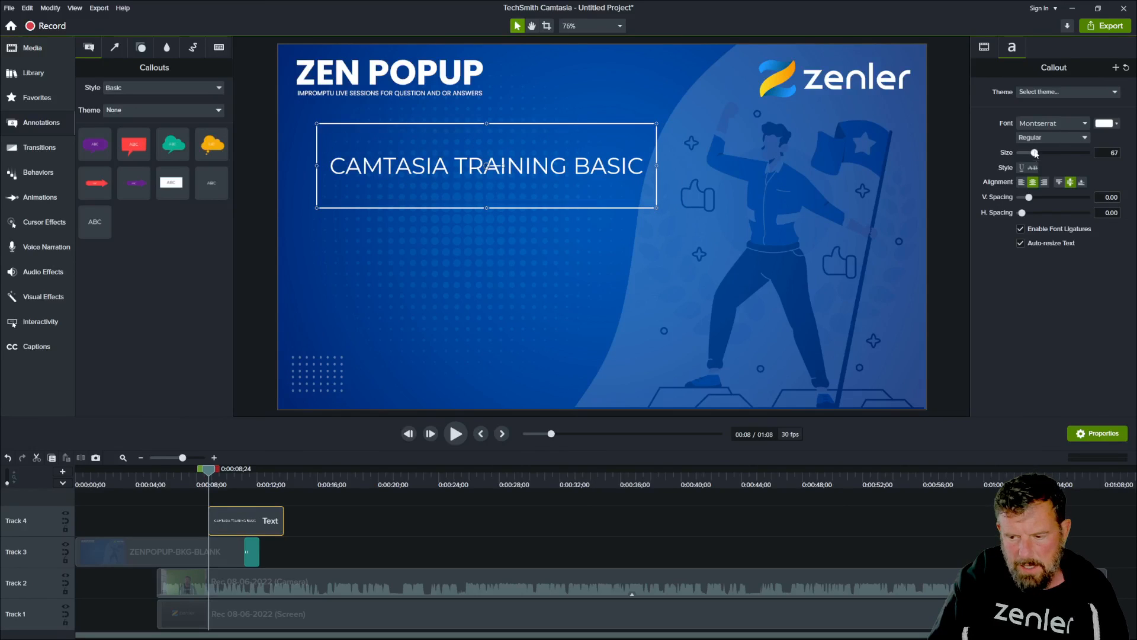
left_click(1059, 138)
left_click(1031, 174)
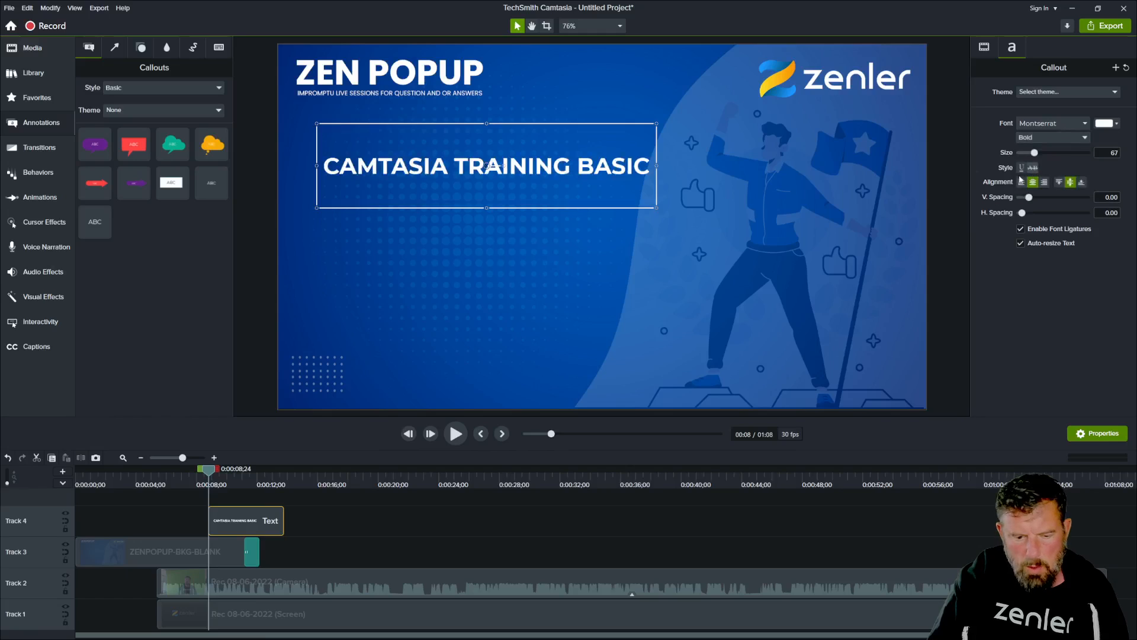
Move the title text clip to the start of Track 4 and extend it to about 6 seconds.
left_click_drag(235, 522, 90, 527)
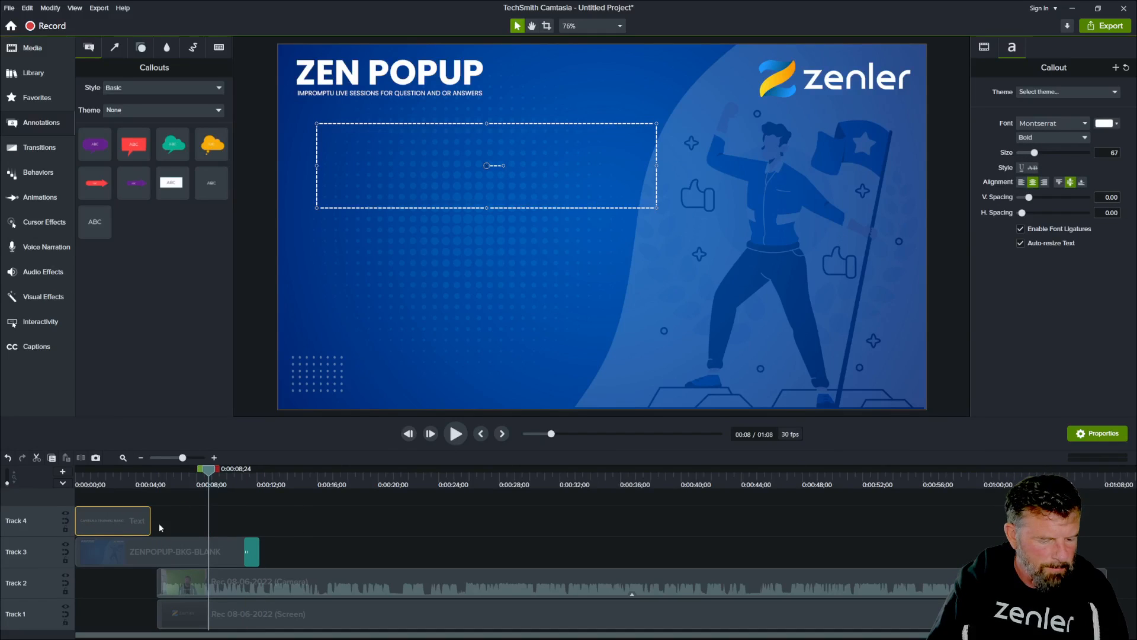
mouse_move(171, 519)
left_mouse_down()
mouse_move(228, 521)
mouse_move(168, 521)
left_mouse_up()
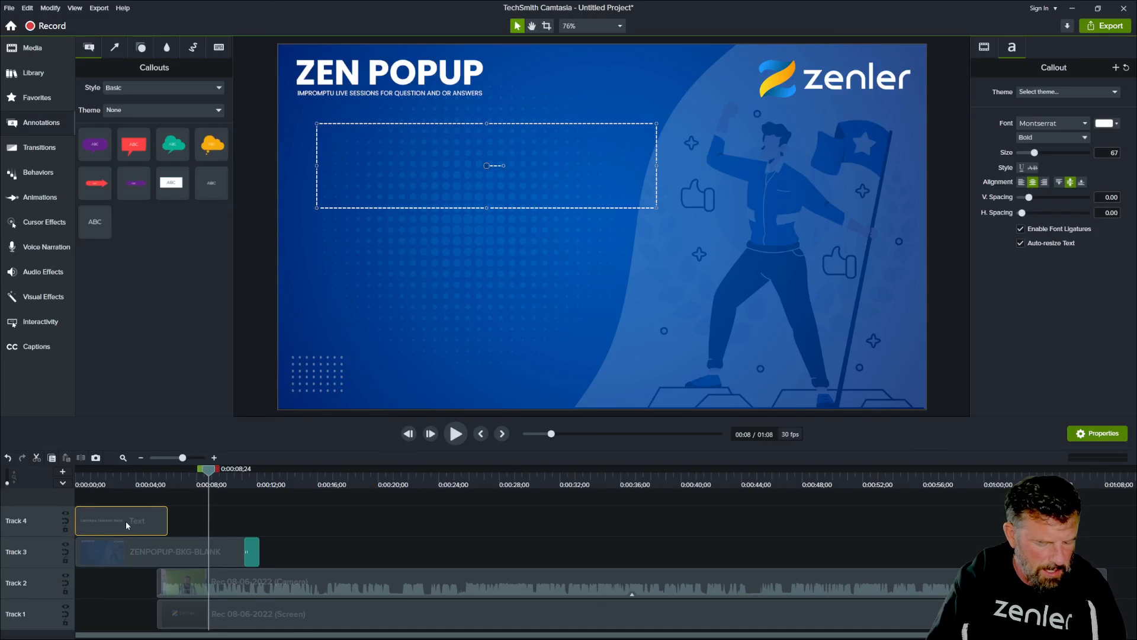
Duplicate the title callout, position the copy just below the original, and place its clip at the start of Track 5.
key("ctrl+c")
key("ctrl+v")
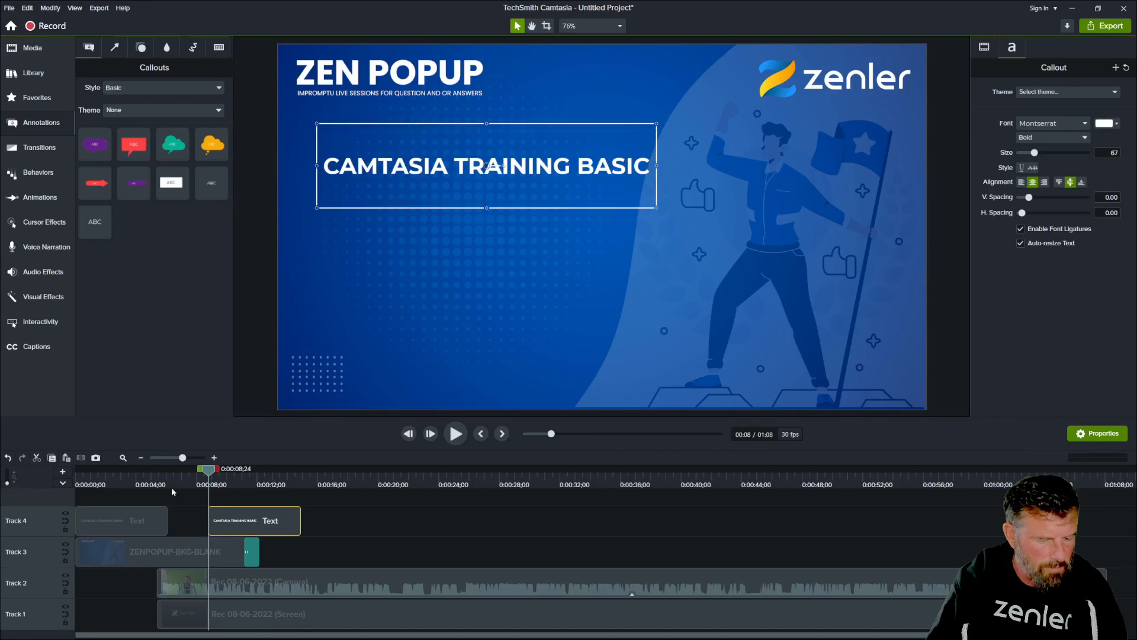
left_click_drag(375, 186, 372, 207)
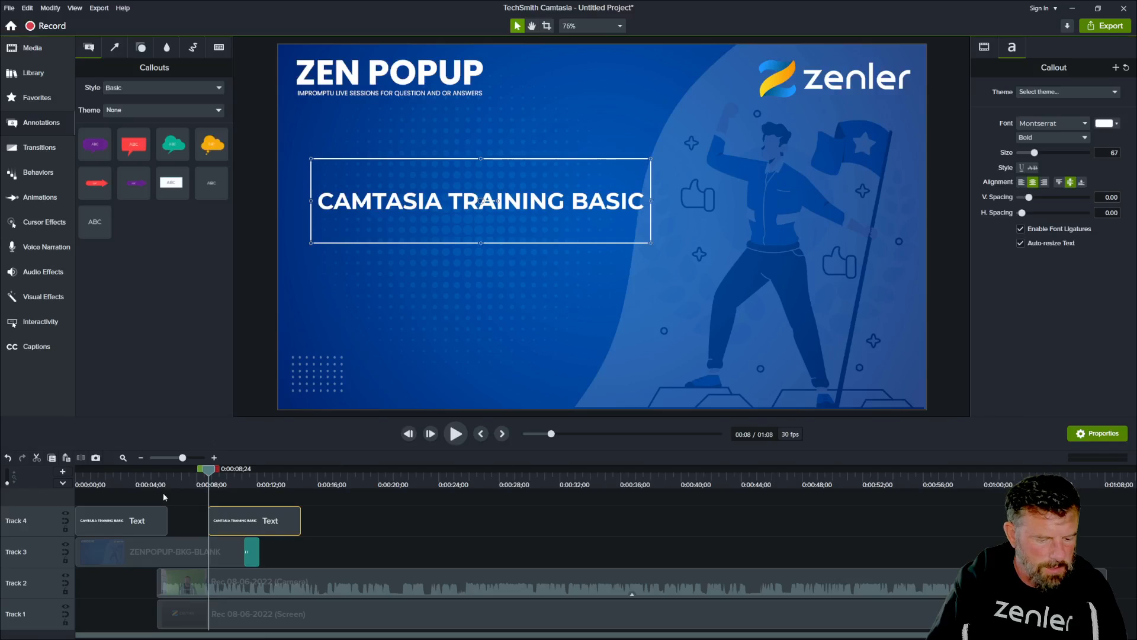
left_click_drag(250, 533, 83, 502)
left_click(110, 474)
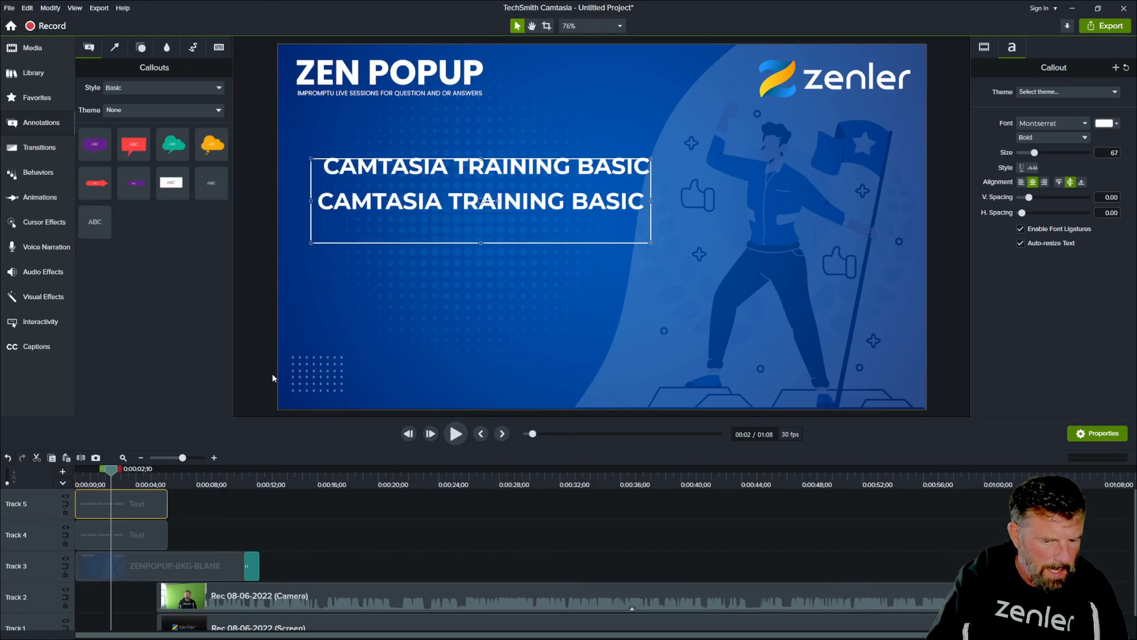
Replace the duplicated callout's text with "SPECIAL ZEN POPUP".
double_click(374, 201)
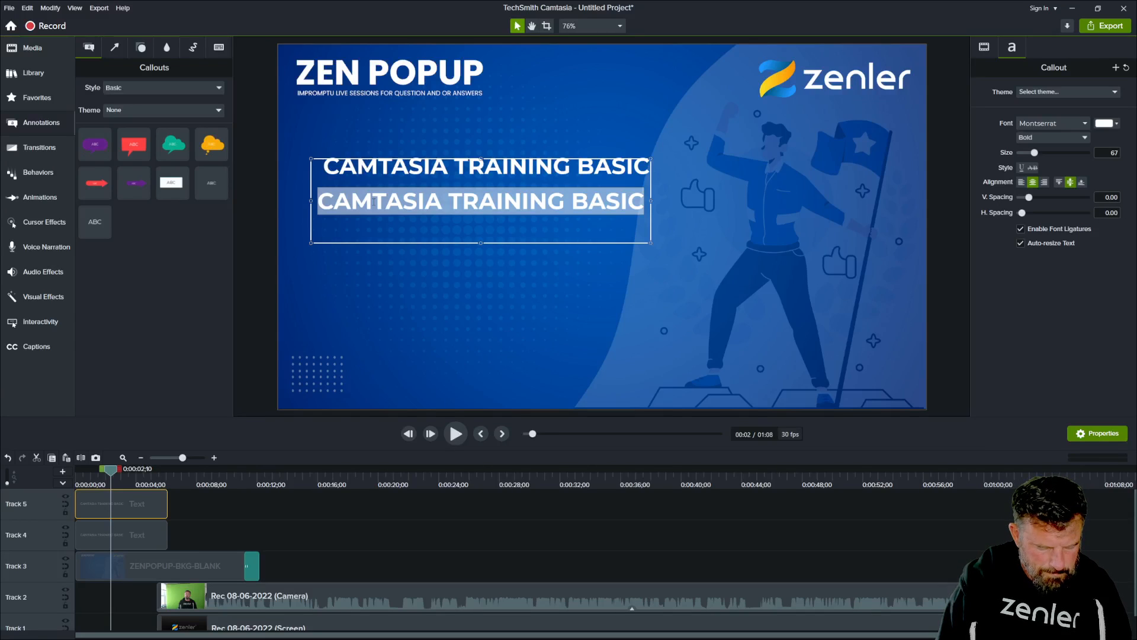
type("SPEICLA ZEN POPU")
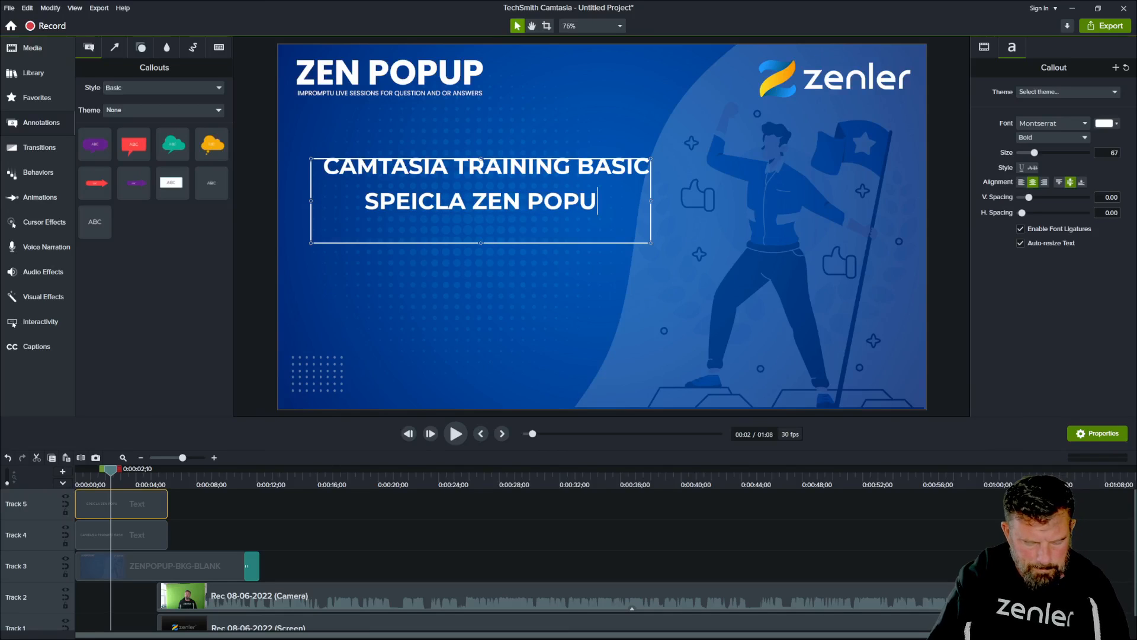
type("P")
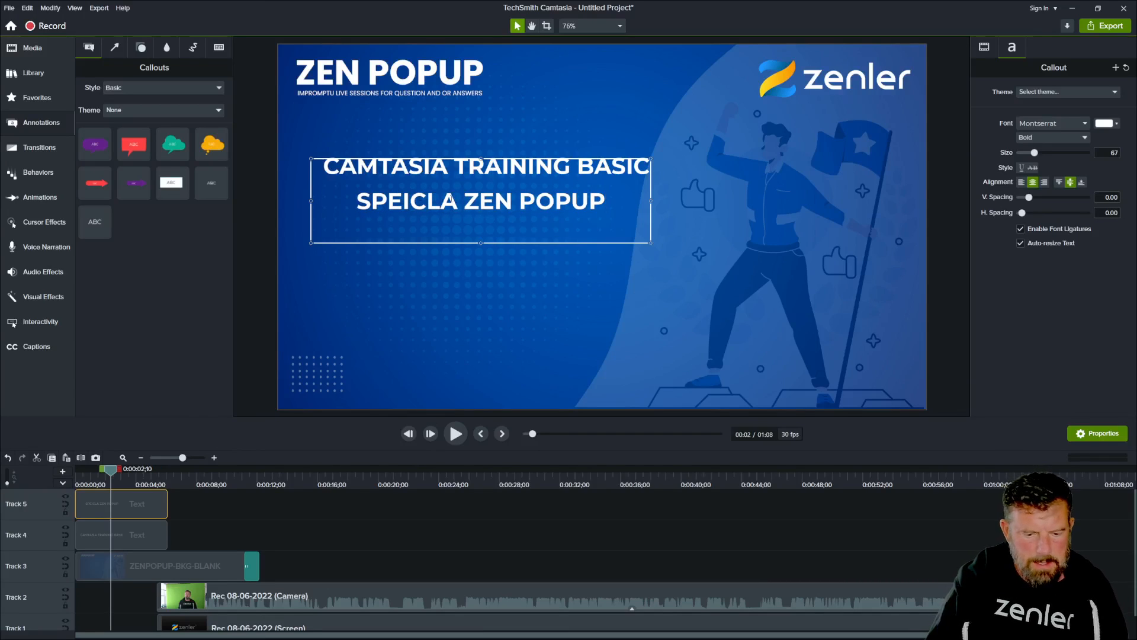
left_click_drag(458, 202, 406, 205)
type("CIAL")
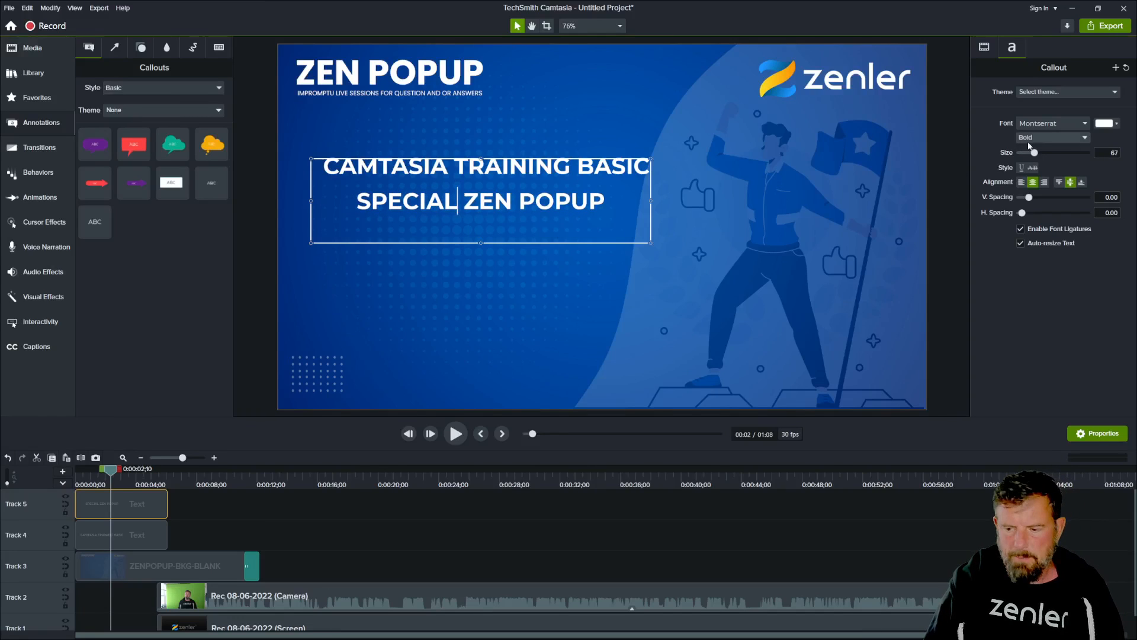
Format the "SPECIAL ZEN POPUP" text as Regular at size 43.
left_click(1077, 144)
left_click(1045, 157)
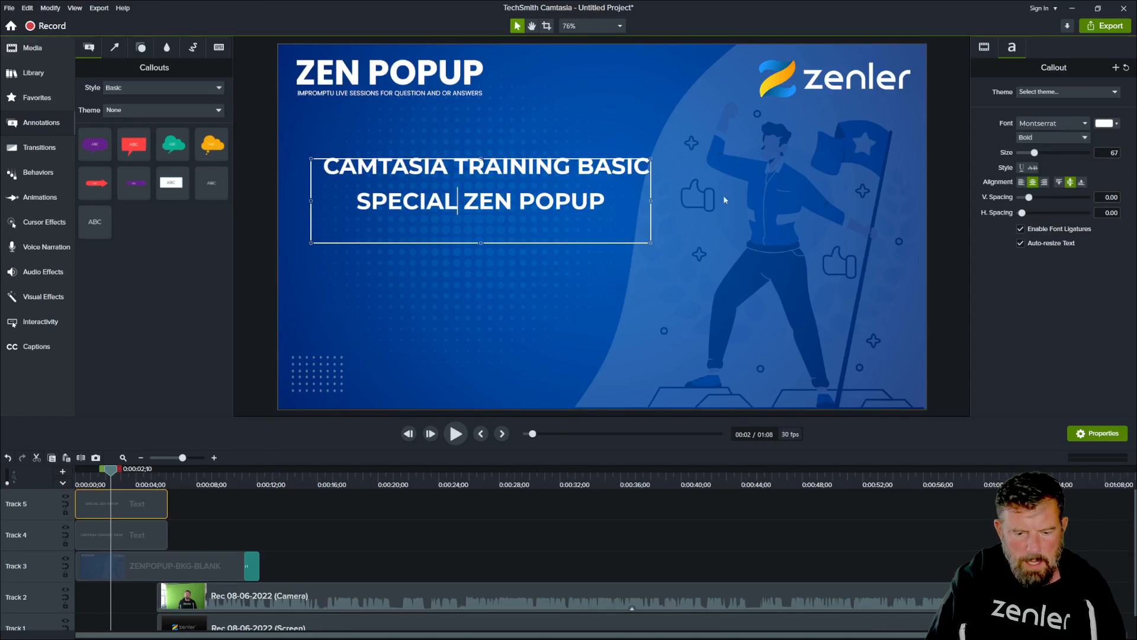
left_click_drag(605, 203, 356, 202)
left_click(1037, 138)
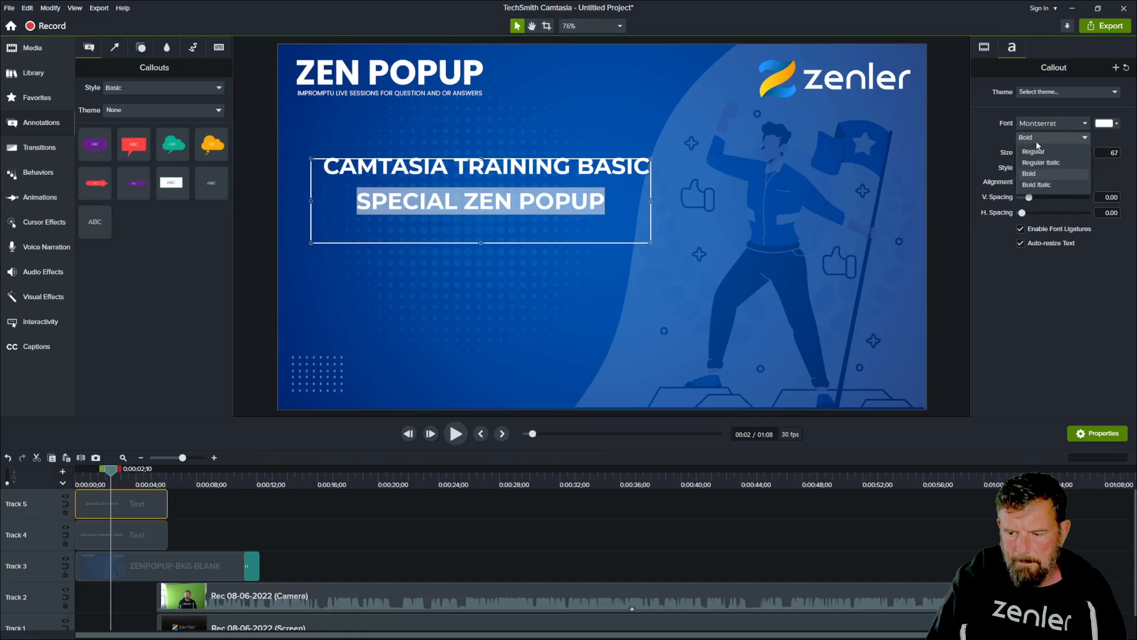
left_click(1033, 153)
left_click_drag(1035, 153, 1028, 154)
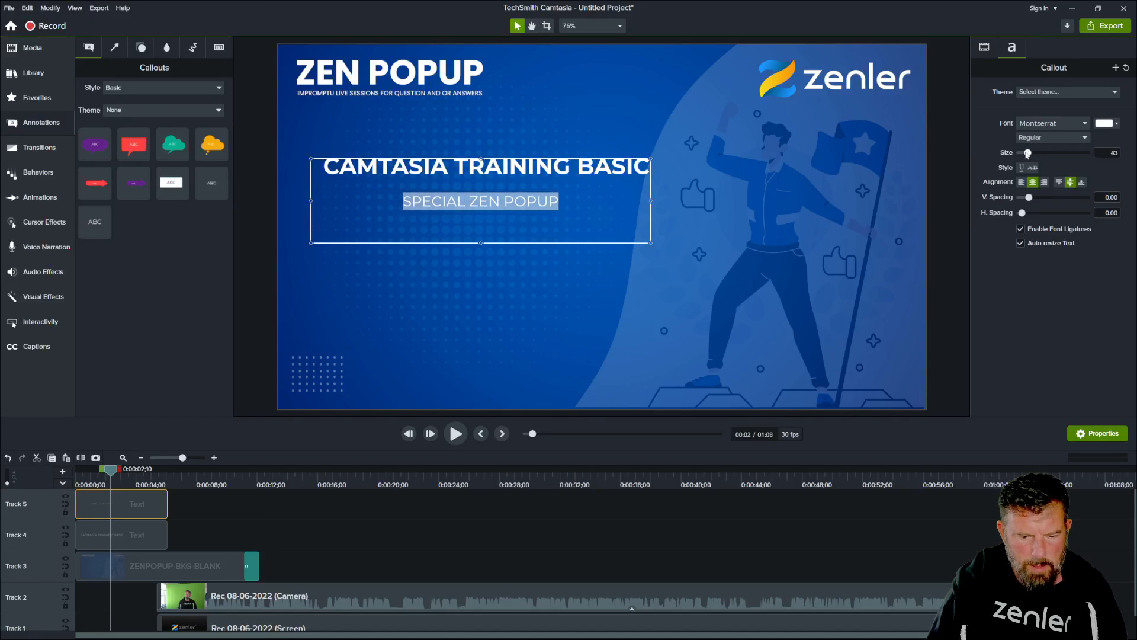
Move the subtitle callout directly beneath the title so that both texts end at the same right edge.
left_click(580, 273)
left_click(498, 204)
left_click_drag(498, 204, 584, 187)
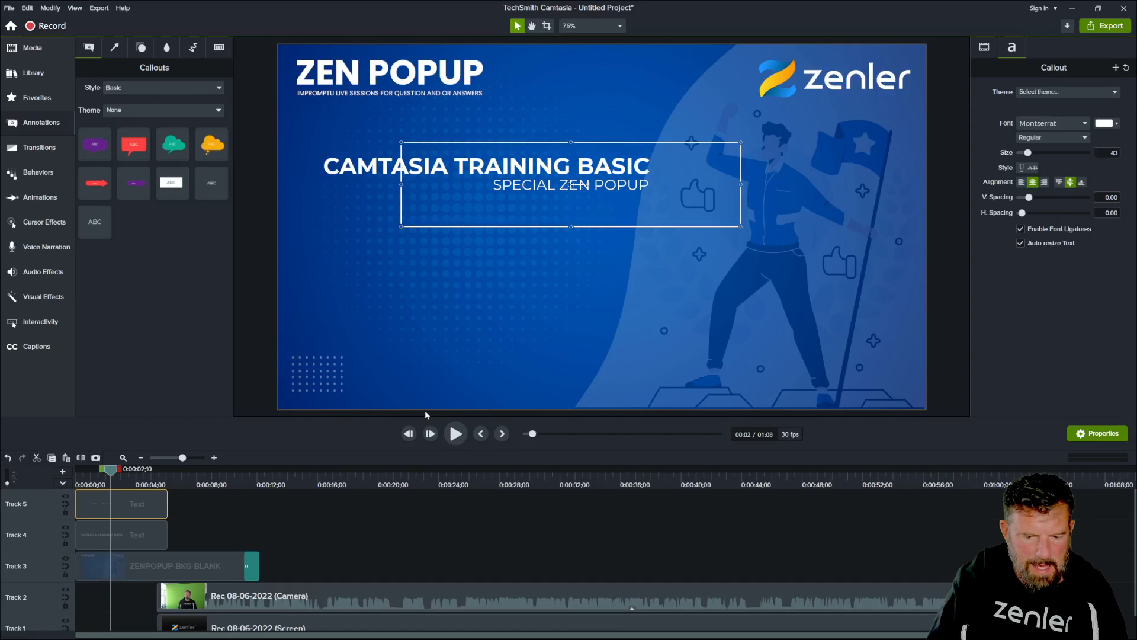
Add a Fade transition to the end of both the title and subtitle text clips.
left_click_drag(108, 470, 77, 469)
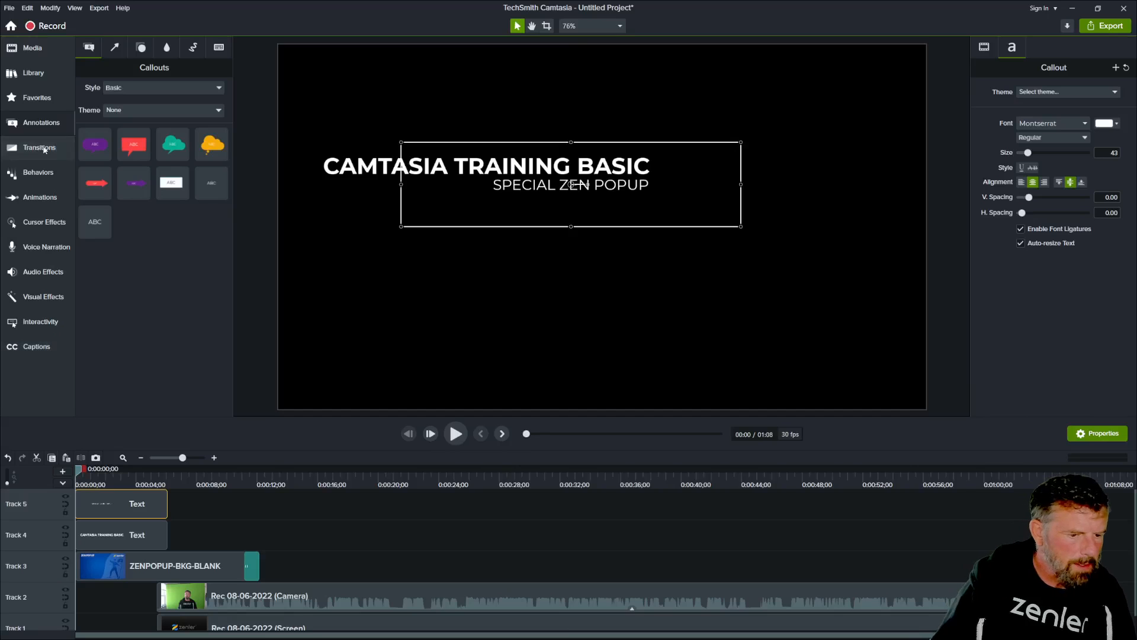
left_click(44, 151)
scroll(154, 173, "up", 5)
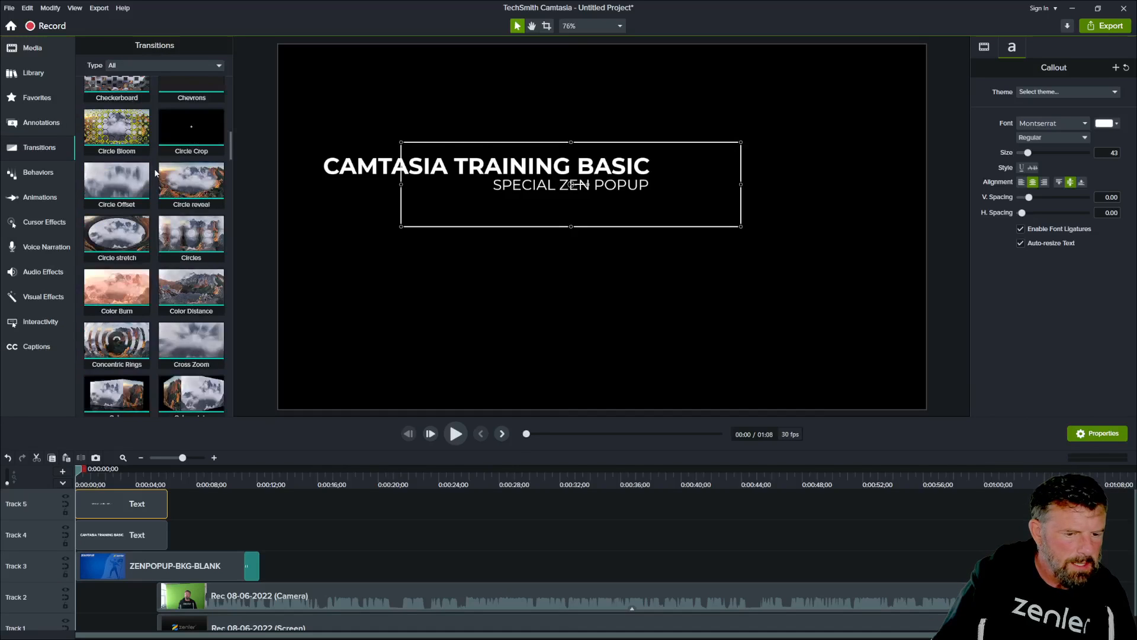
scroll(154, 171, "up", 4)
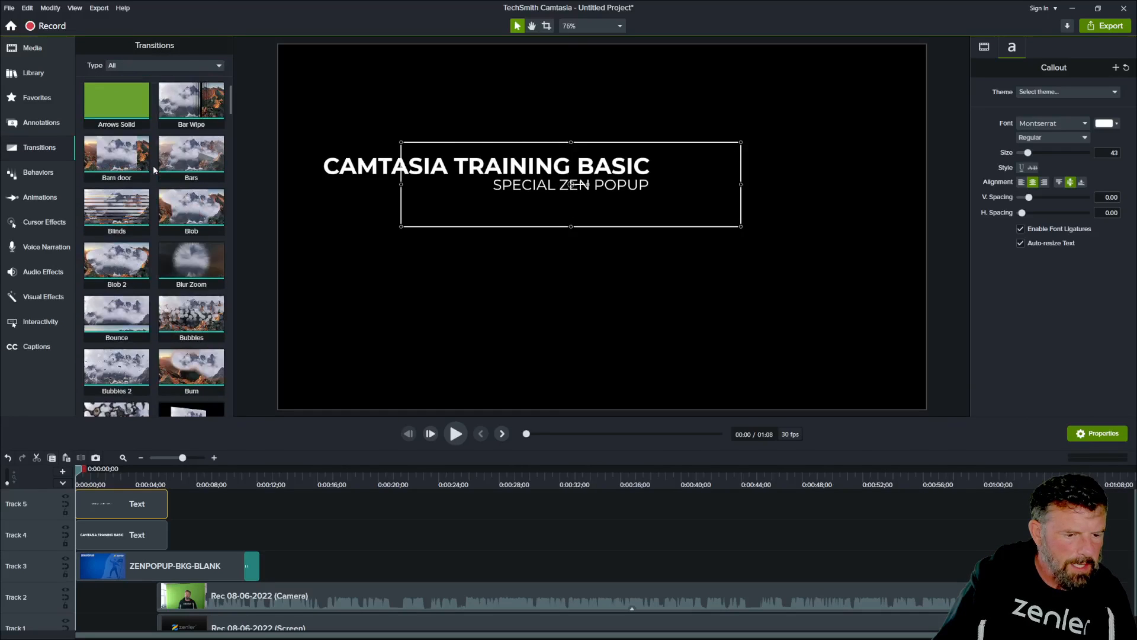
scroll(187, 178, "down", 6)
scroll(185, 179, "down", 4)
scroll(182, 225, "down", 7)
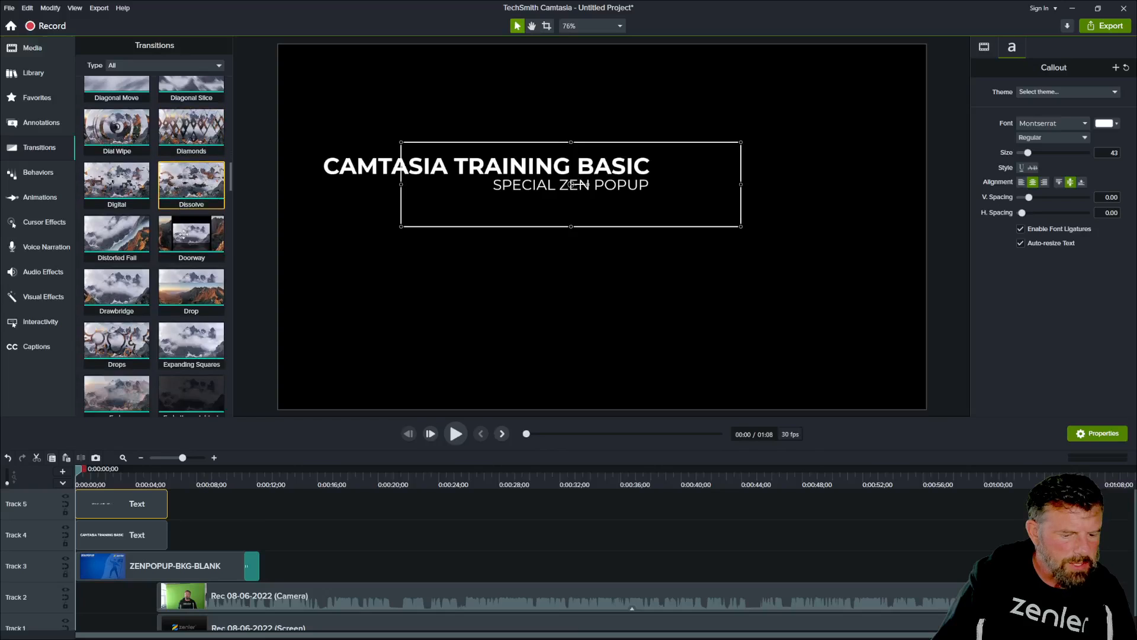
scroll(184, 234, "down", 3)
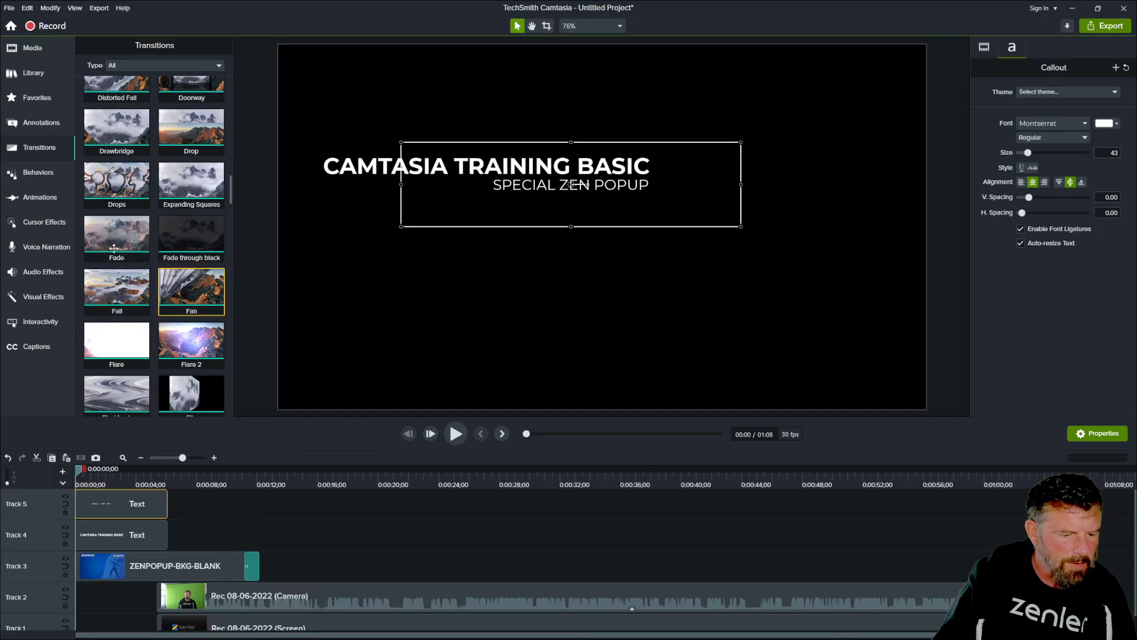
left_click(151, 536, "ctrl")
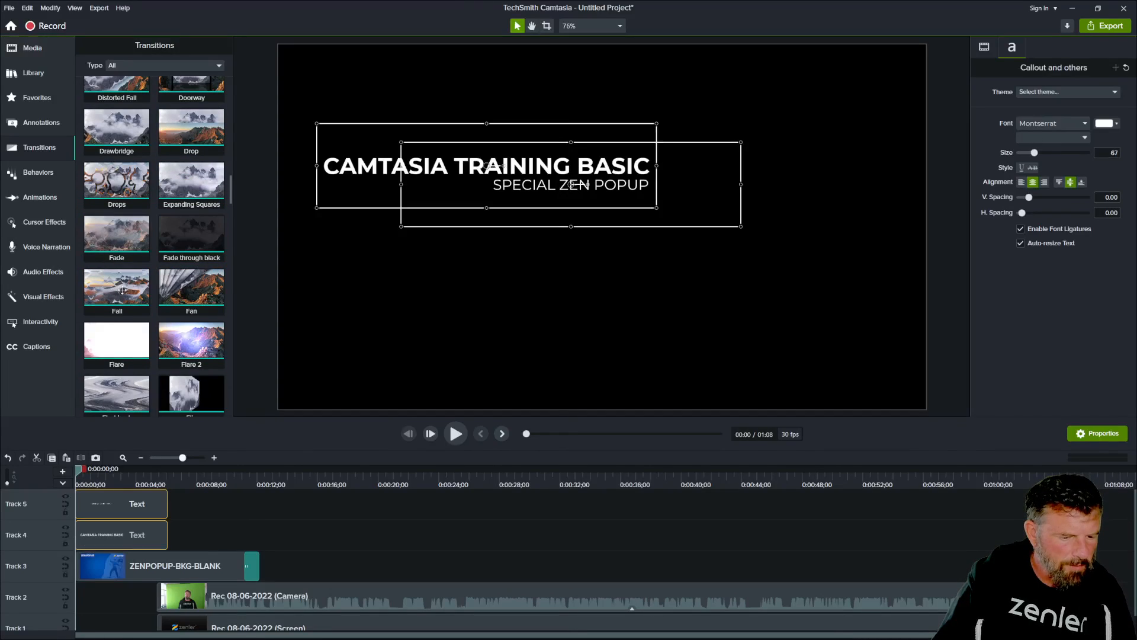
left_click_drag(111, 229, 151, 479)
left_click(142, 478)
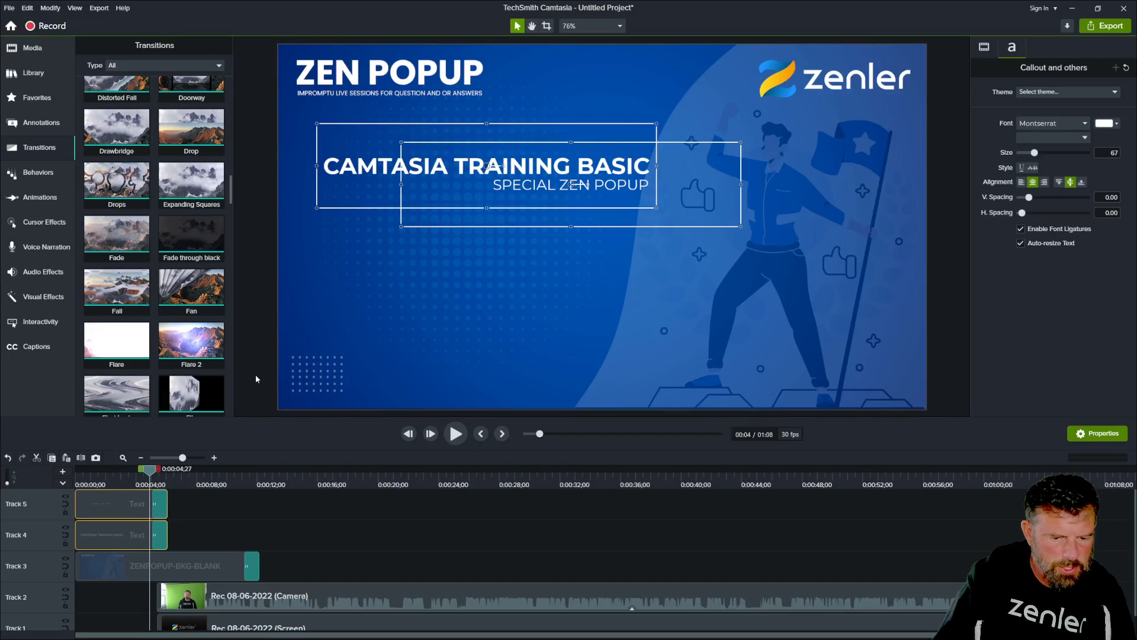
mouse_move(151, 472)
left_mouse_down()
mouse_move(184, 477)
mouse_move(137, 486)
left_mouse_up()
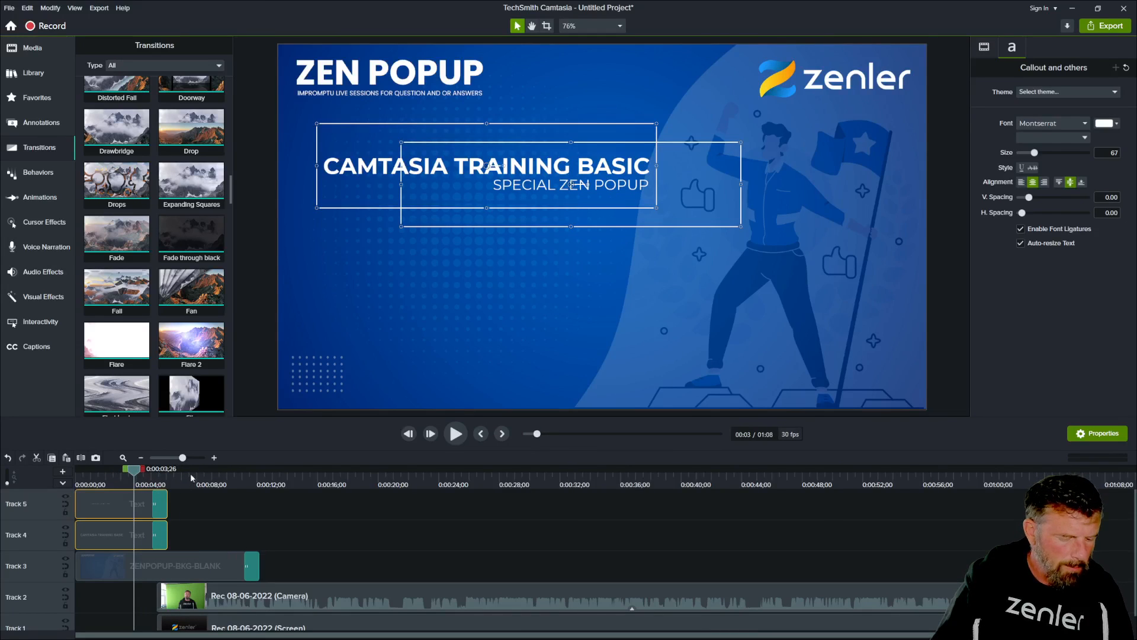
Move the two text clips up to Tracks 6 and 7, and place the camera clip on Track 4 above the background image.
left_click_drag(253, 420, 258, 341)
left_click_drag(107, 498, 106, 438)
left_click_drag(179, 585, 179, 517)
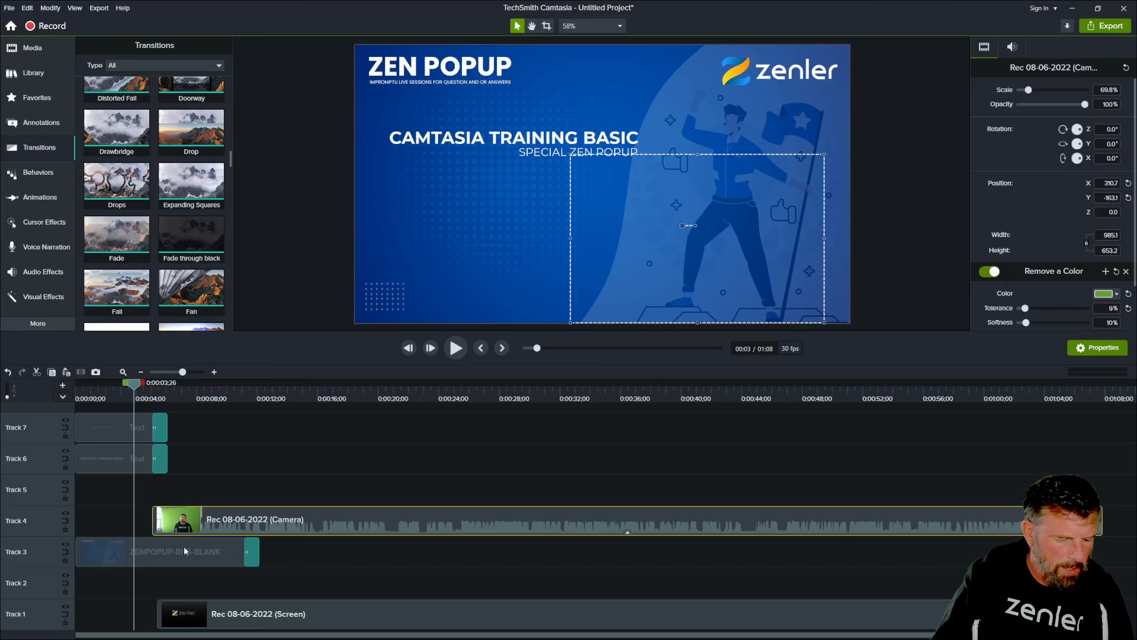
Add a Fade transition to the start of the camera clip on Track 4.
left_click_drag(136, 387, 186, 391)
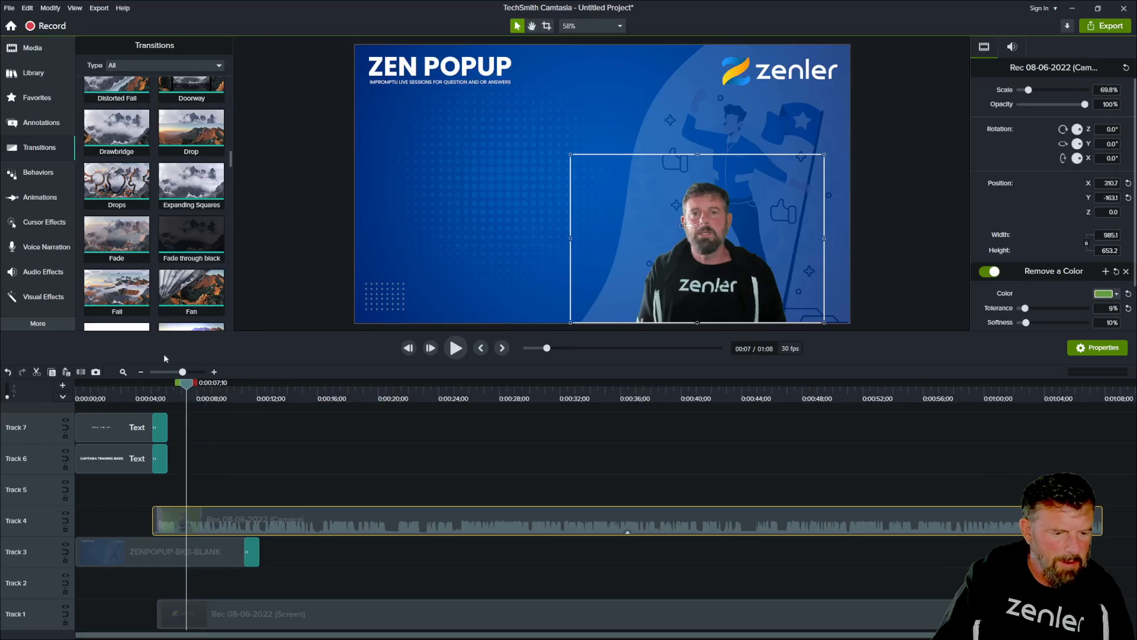
left_click_drag(110, 243, 163, 476)
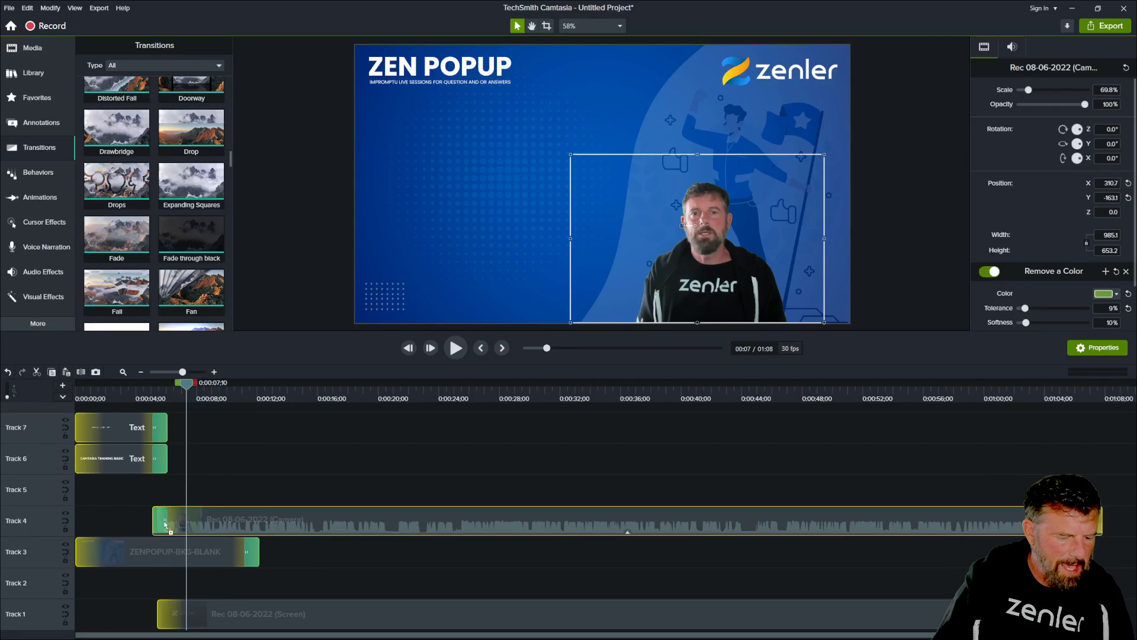
left_click_drag(165, 523, 166, 524)
Play the project from the start to review how the title intro changes over to the camera clip.
left_click_drag(184, 386, 72, 385)
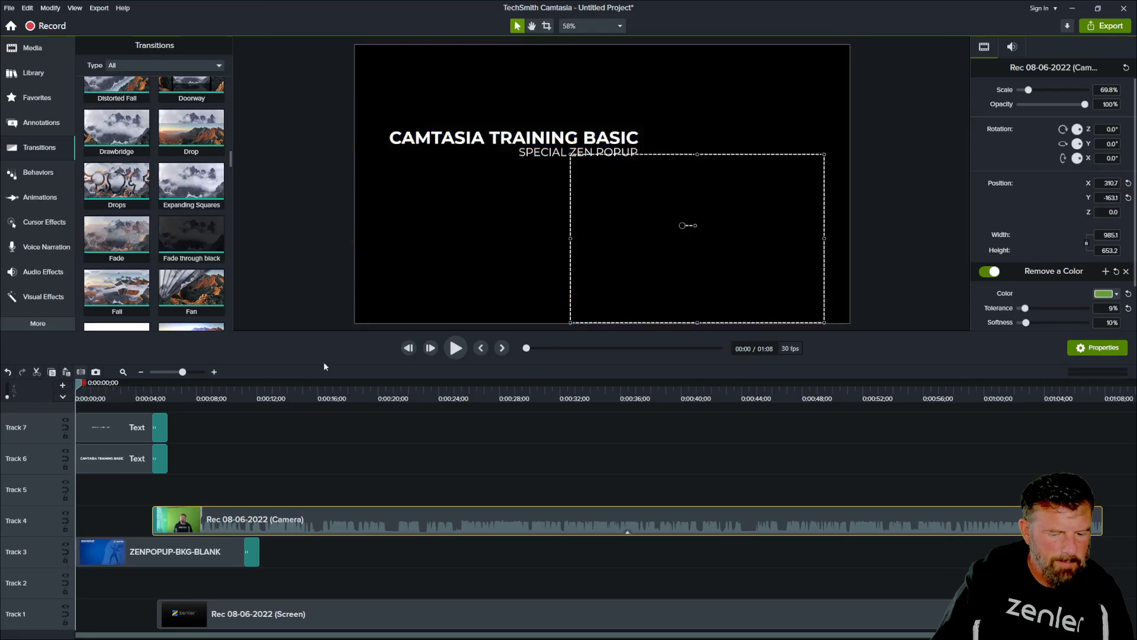
left_click(456, 350)
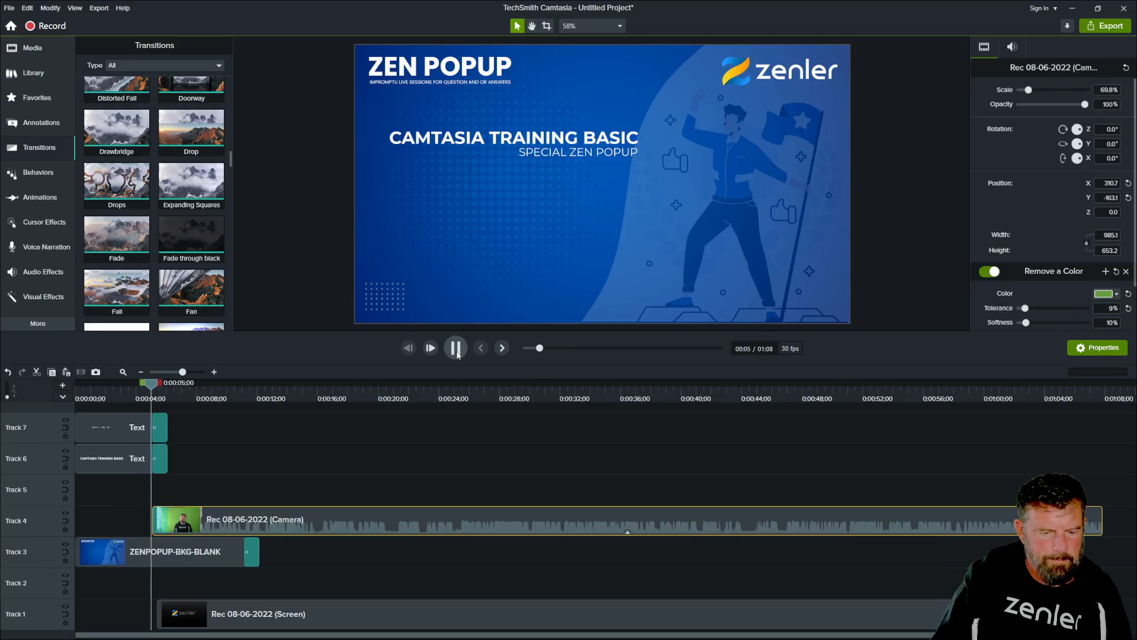
left_click(456, 348)
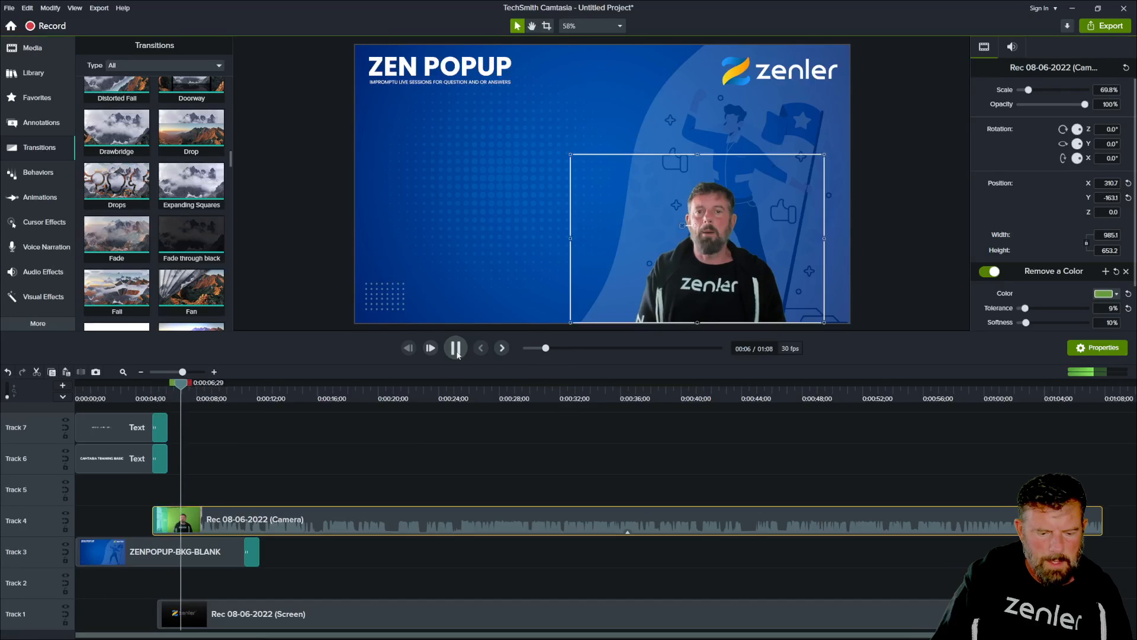
Shorten the title and subtitle clips together so that both end just before the four-second mark.
left_click(130, 434)
left_click(126, 459, "shift")
left_click_drag(167, 461, 131, 466)
Shift the camera and screen clips earlier to start at about 00:00:02;23, overlapping the fade-out of the texts.
mouse_move(201, 526)
left_mouse_down()
mouse_move(228, 532)
mouse_move(190, 520)
left_mouse_up()
left_click(234, 616, "ctrl")
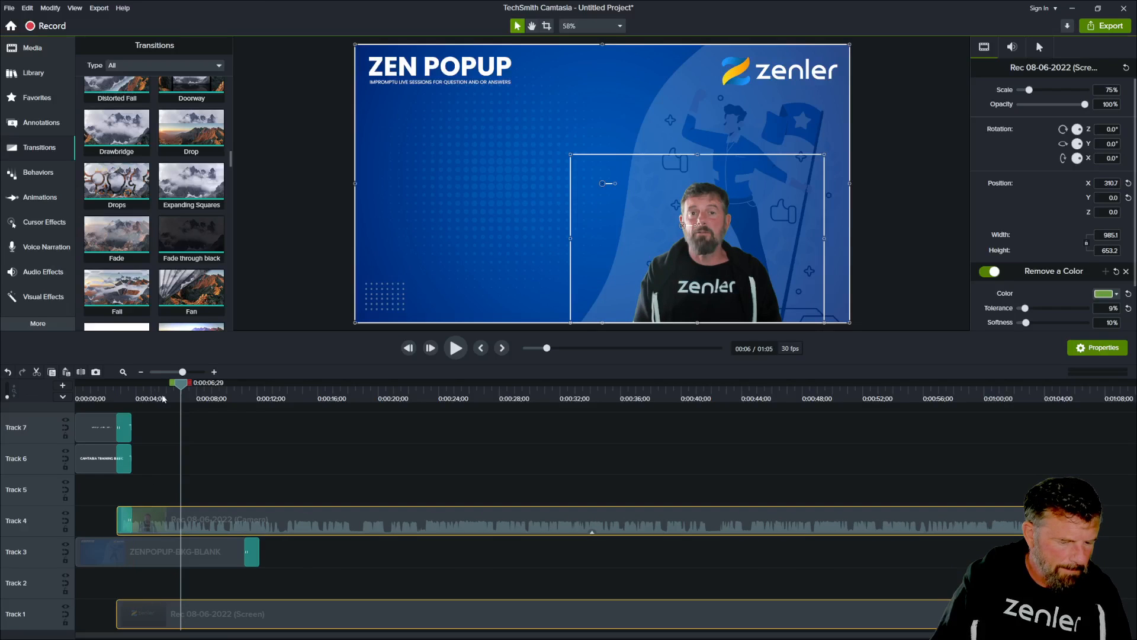
left_click_drag(179, 387, 104, 436)
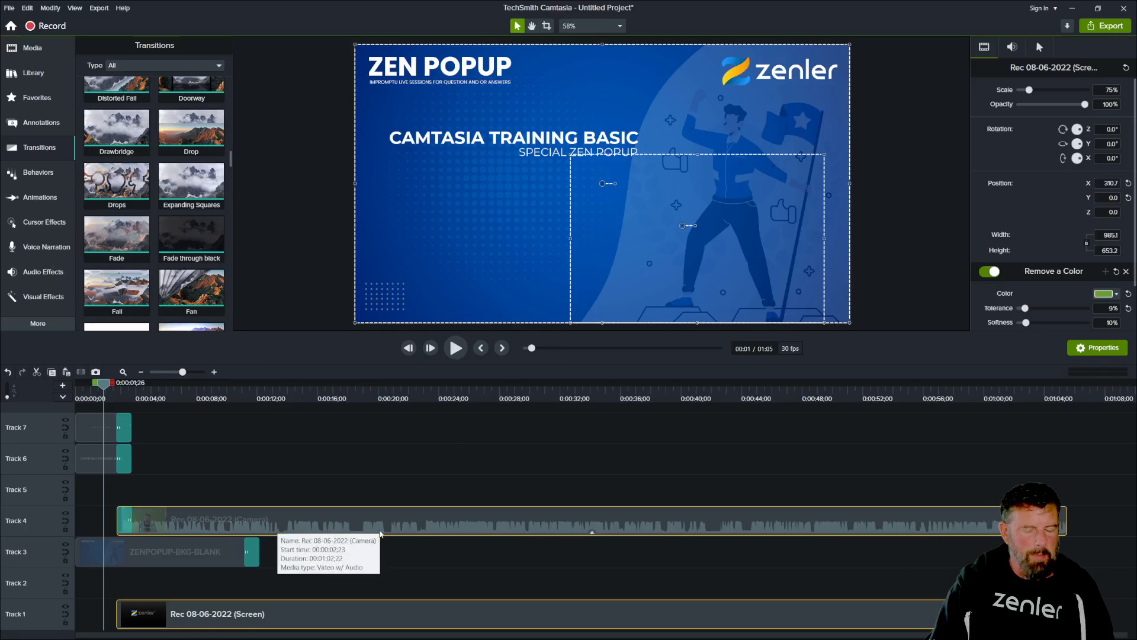
Scrub through the section after the background clip ends to check the camera over the screen recording.
left_click(311, 393)
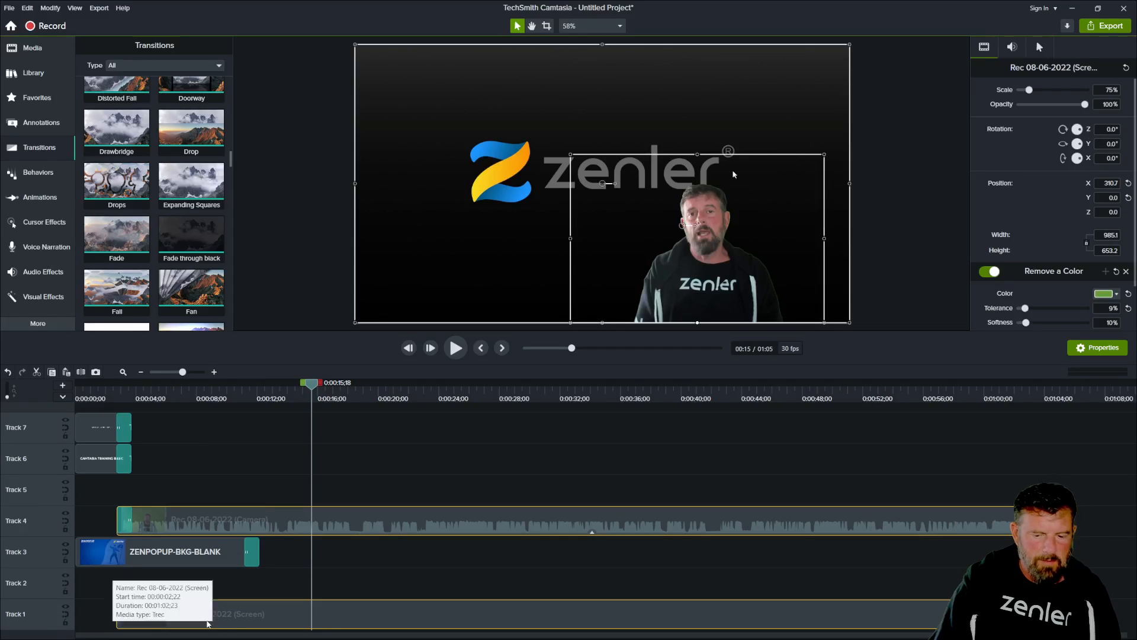
left_click_drag(313, 385, 413, 385)
left_click_drag(526, 387, 310, 387)
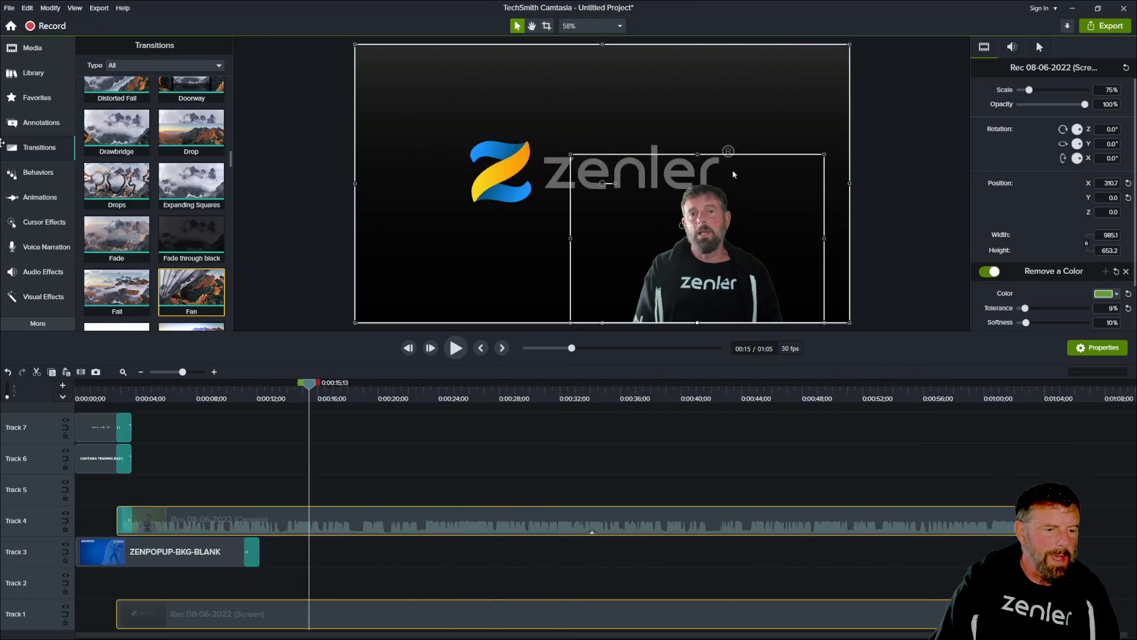
Set up a local MP4 export with the file name "CAMTASIA" and the Desktop as save location.
left_click(98, 9)
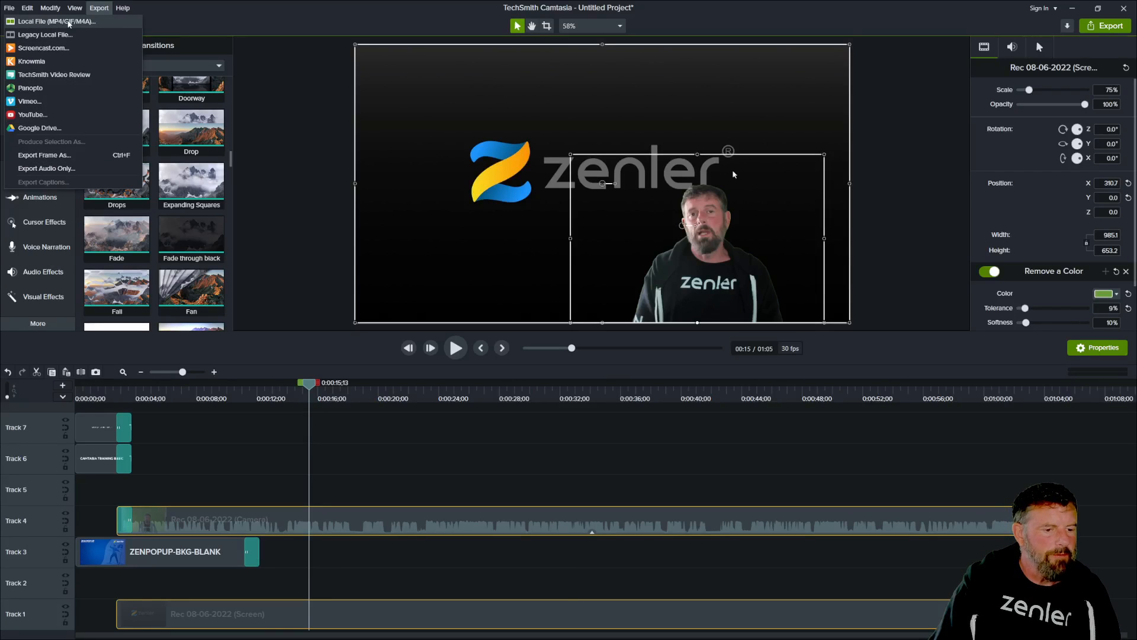
left_click(69, 22)
left_click_drag(469, 293, 418, 296)
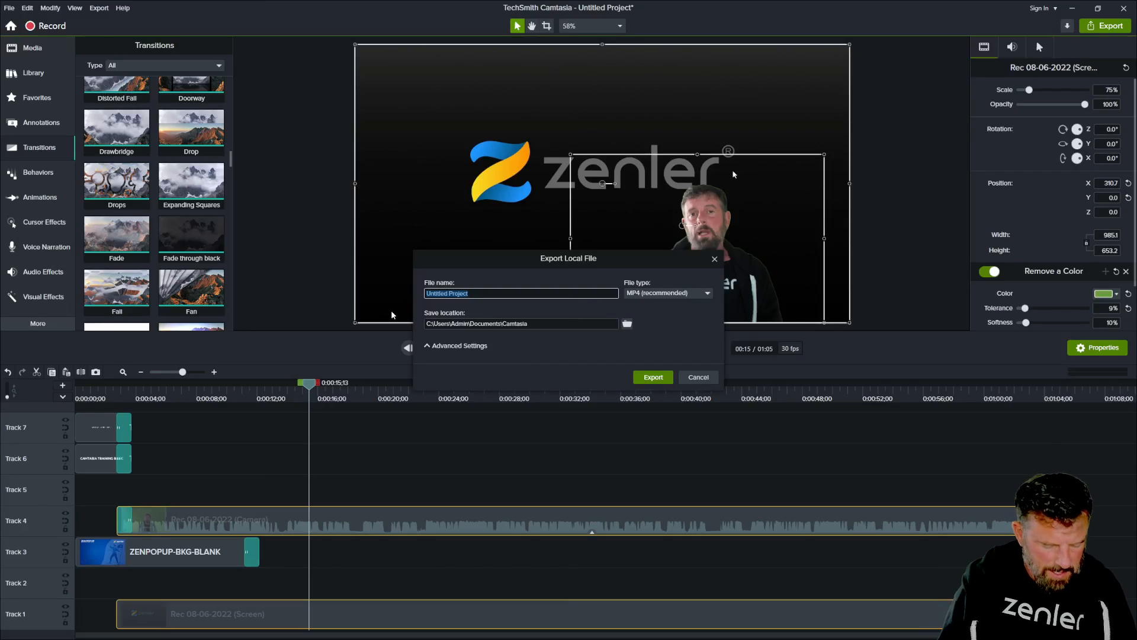
type("CAMTASIA")
left_click(627, 325)
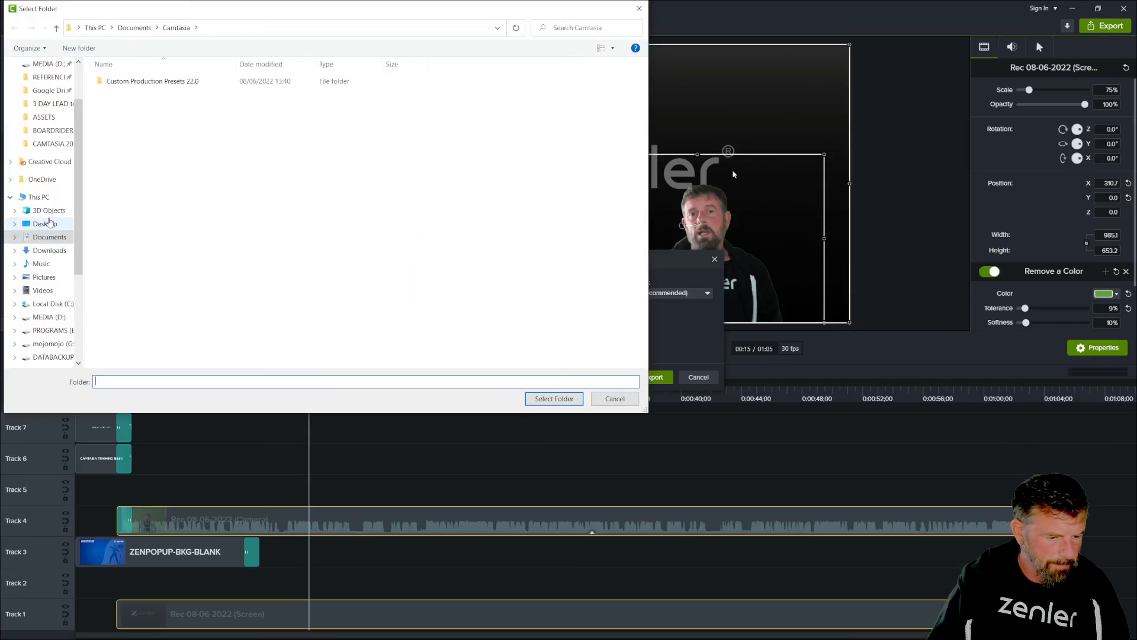
left_click(50, 223)
left_click(551, 399)
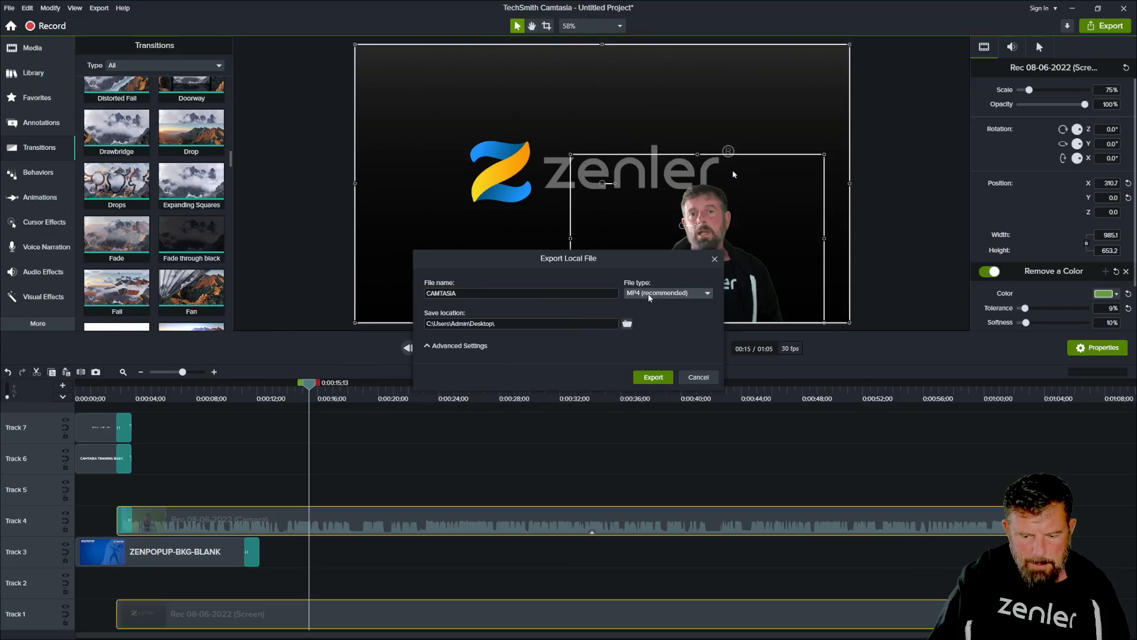
Review the advanced dimension, audio and encoding settings, and export the project with them unchanged.
left_click(428, 346)
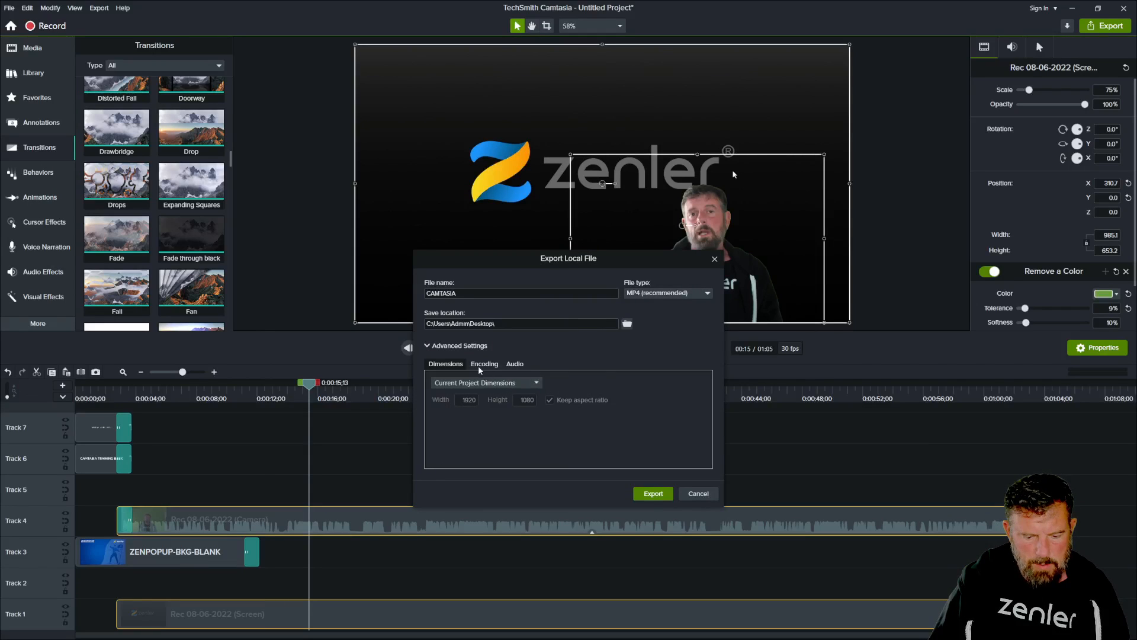
left_click(514, 364)
left_click(491, 366)
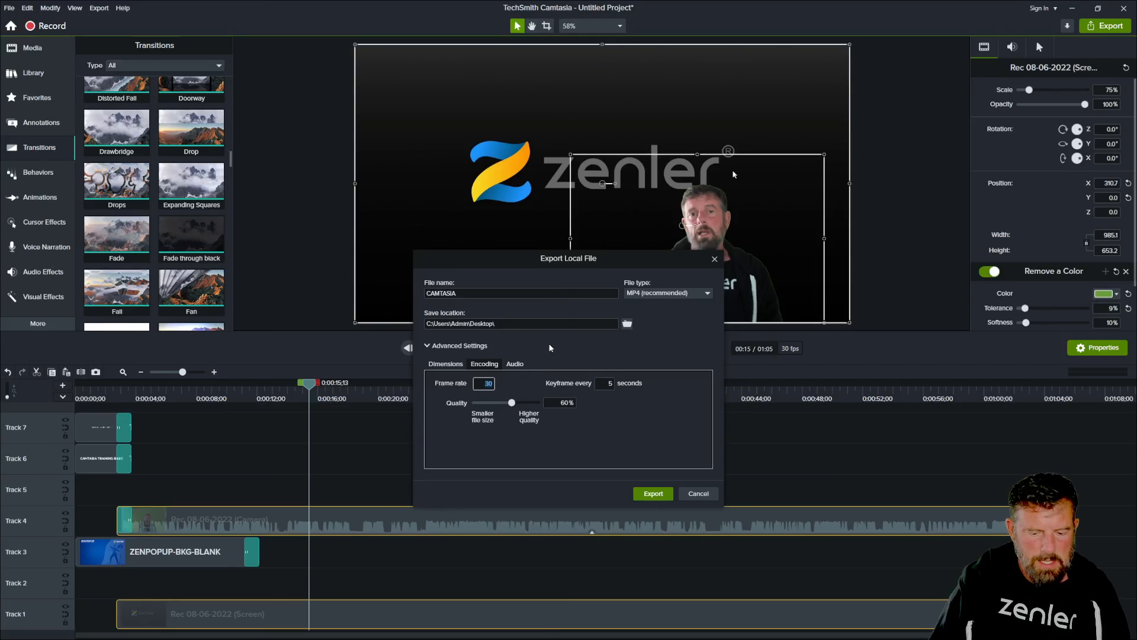
left_click(429, 347)
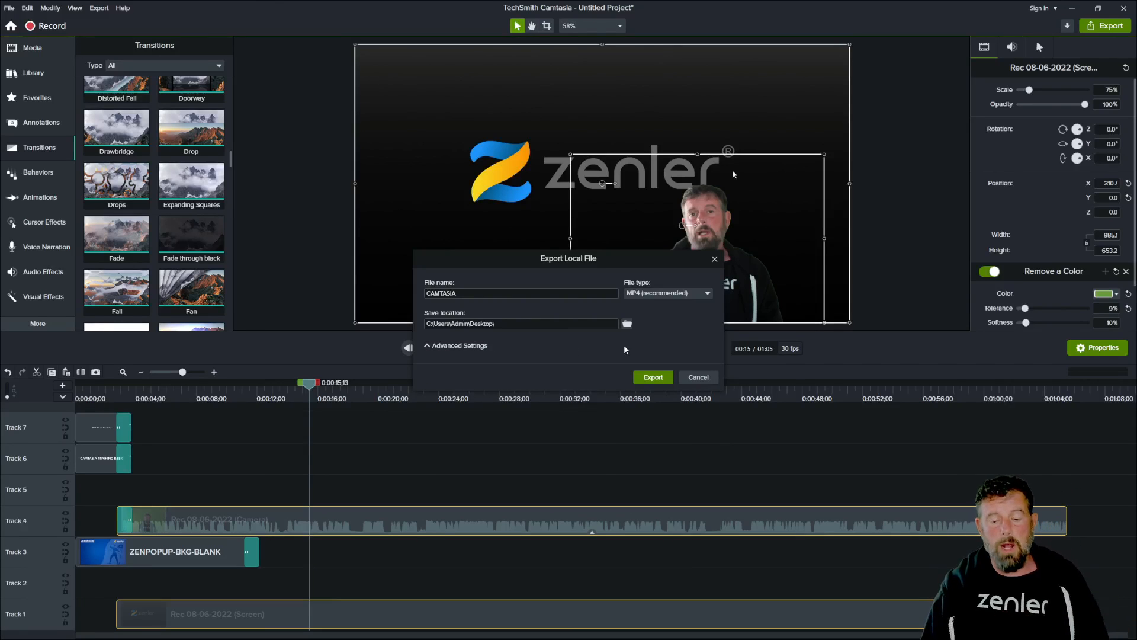
left_click(654, 378)
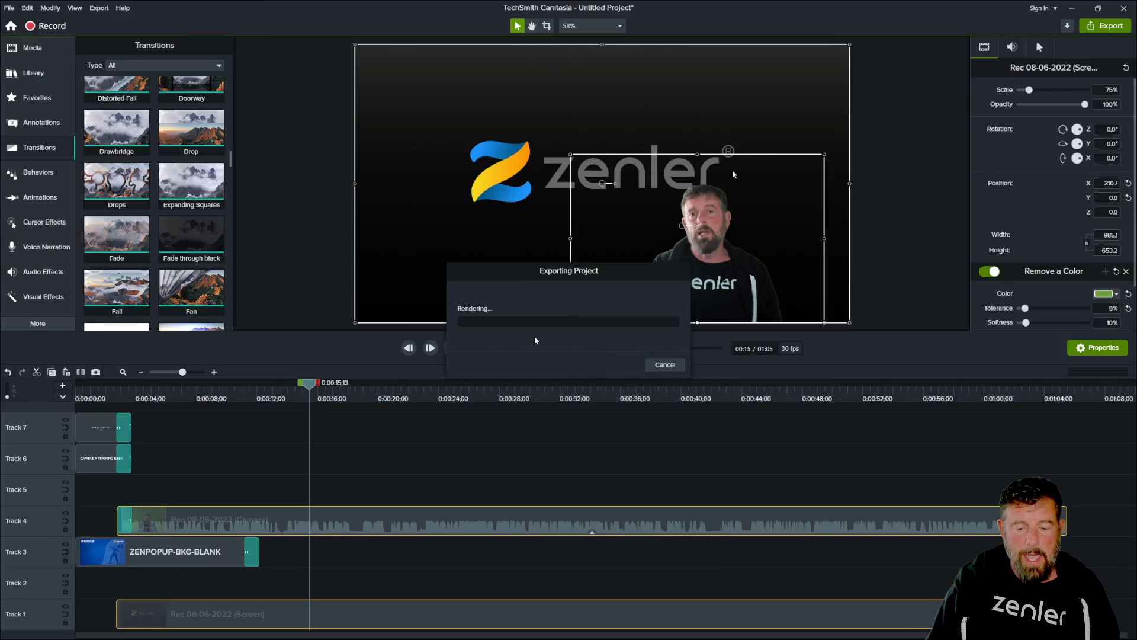